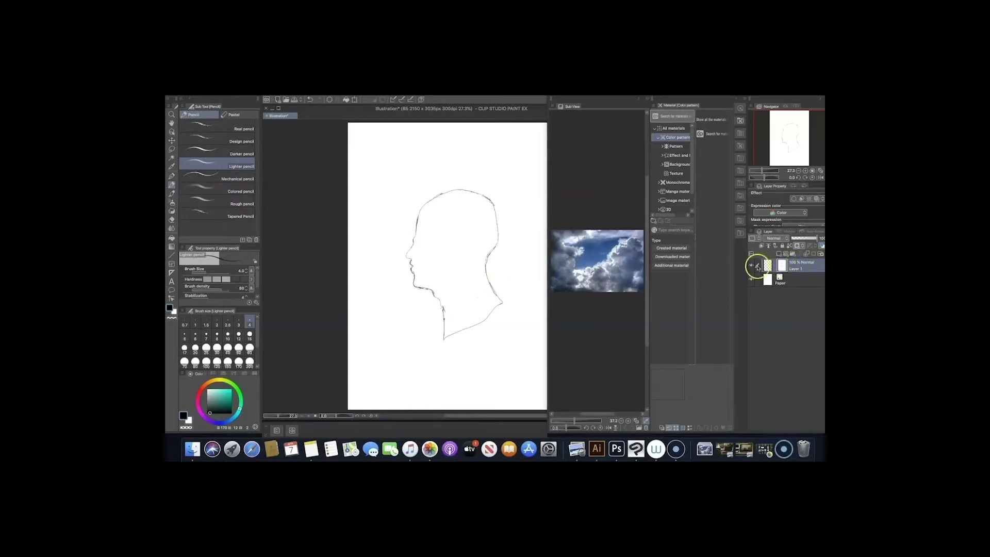
Step: Try hiding the pencil head sketch on Layer 1 with a Mask Selection layer mask
click(310, 100)
right_click(737, 340)
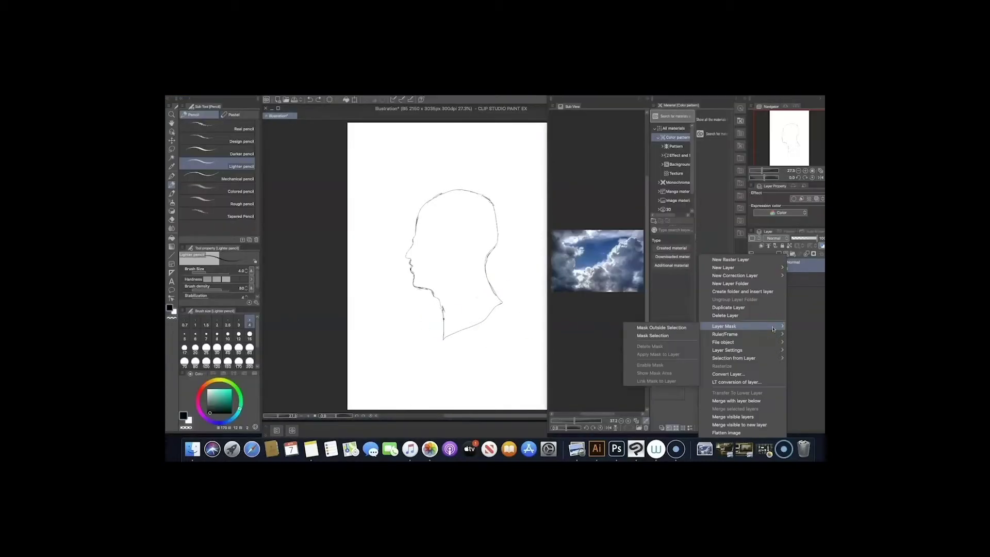
click(744, 296)
right_click(784, 255)
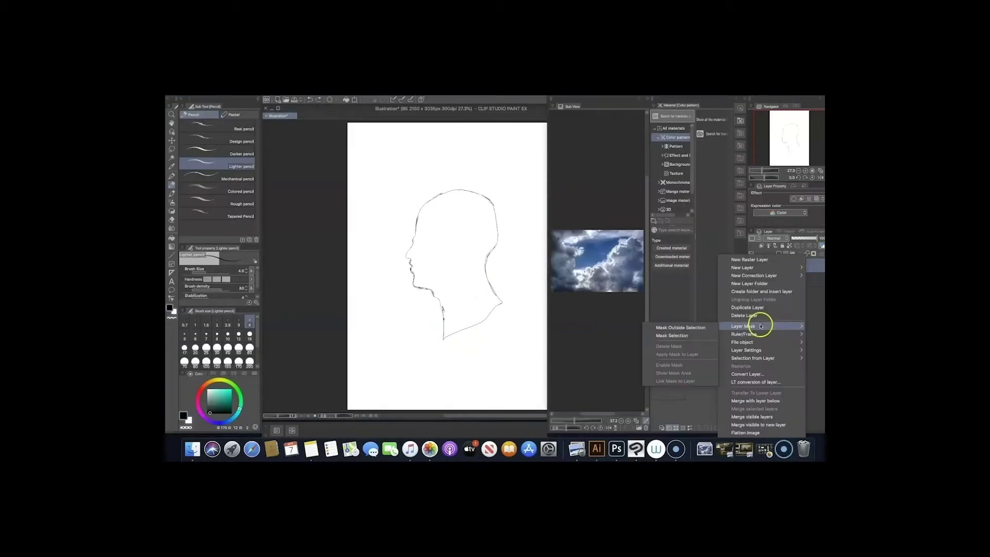
click(651, 336)
right_click(784, 255)
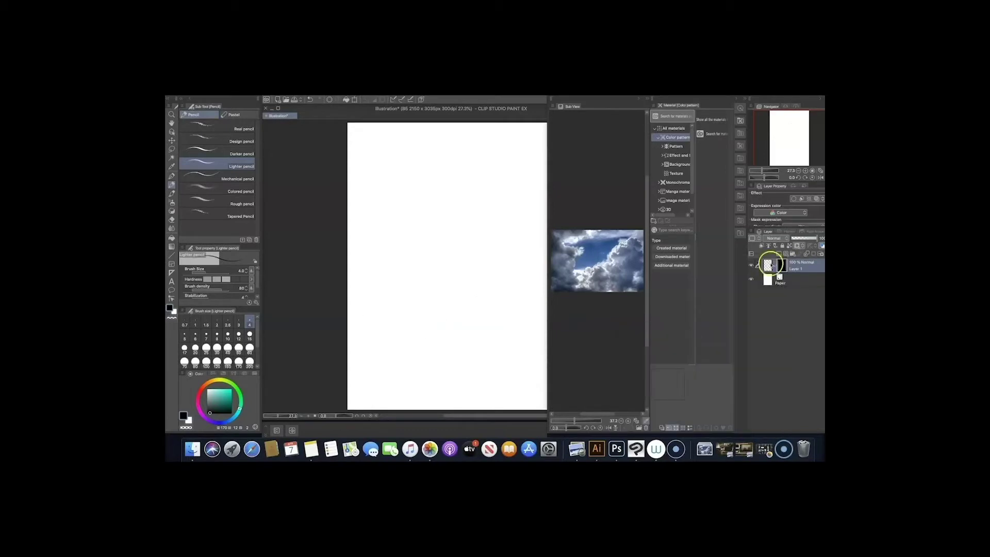
Step: Add a new layer, then trace and fill the head silhouette in blue using the Smooth brush for the outline
click(778, 255)
key(b)
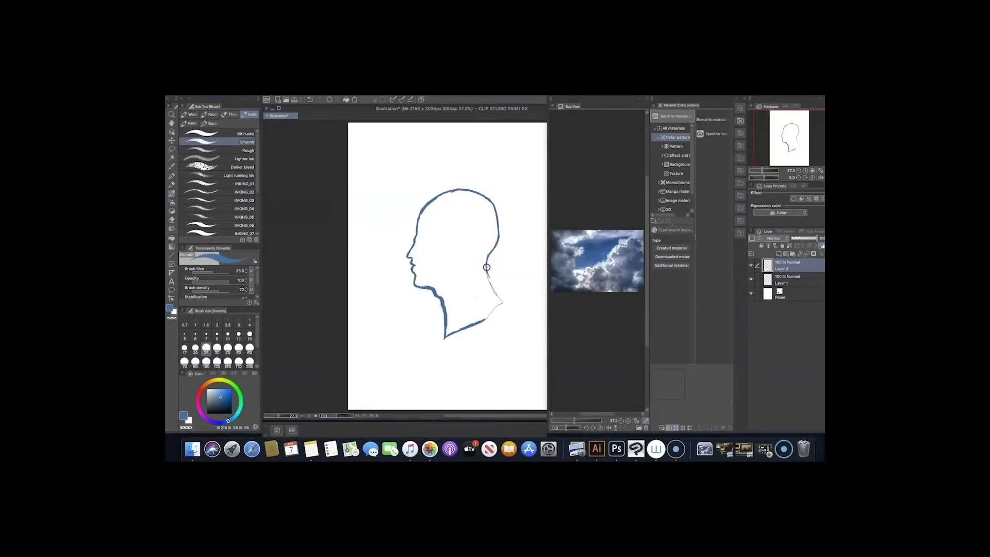
click(414, 261)
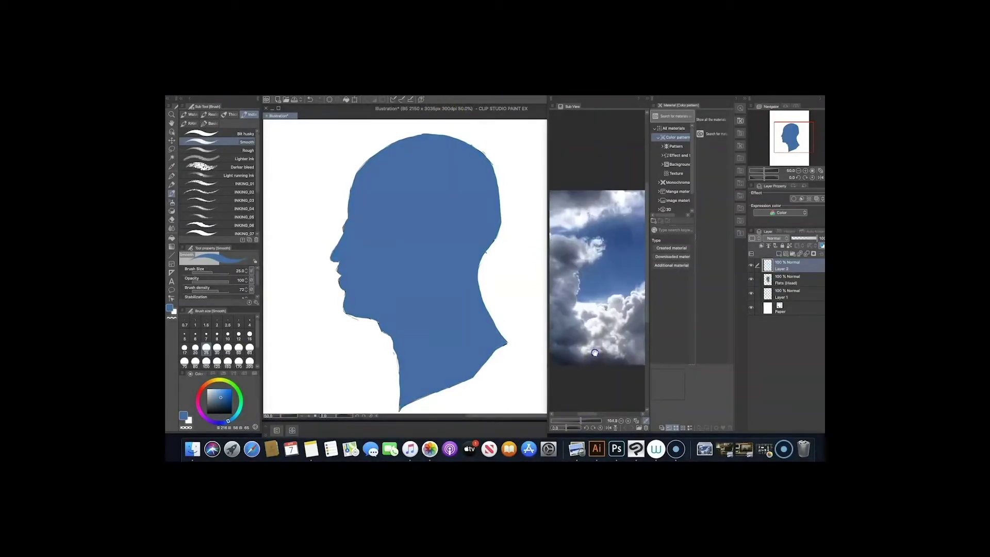
Step: Dab a faint white cloud onto the lower head and neck on Layer 2 with Cloud Brush 017
click(210, 114)
click(190, 124)
click(232, 168)
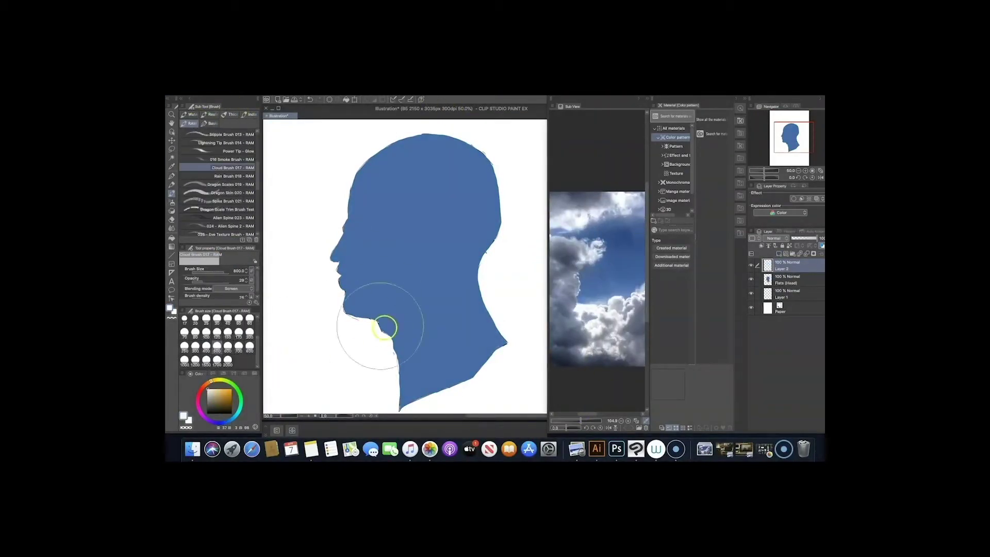
click(789, 280)
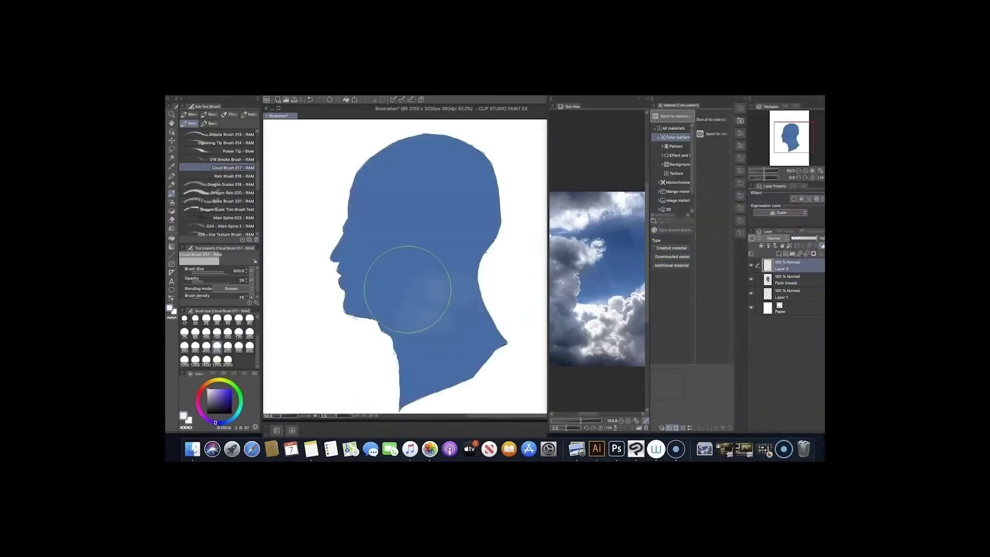
drag(409, 287, 402, 309)
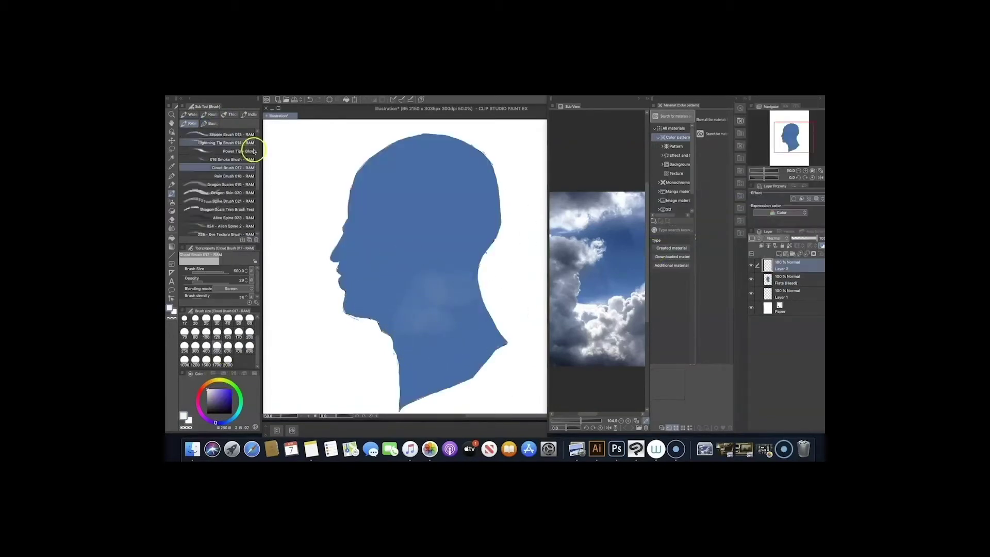
Step: Paint white clouds over the face and crown and gray clouds in the neck, and blend them
click(206, 117)
click(171, 211)
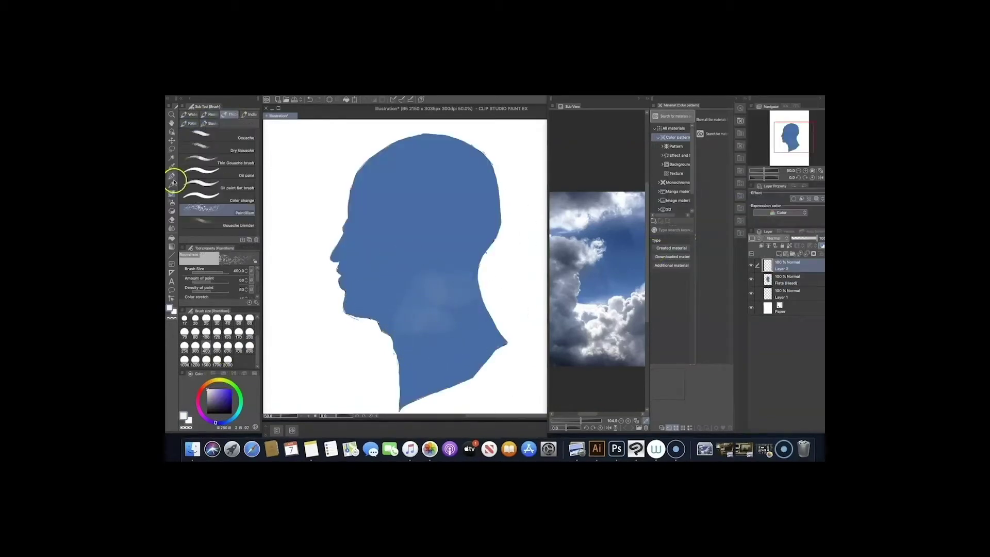
click(248, 124)
click(232, 168)
mouse_move(354, 270)
mouse_down()
mouse_move(407, 330)
mouse_move(360, 361)
mouse_up()
mouse_move(376, 216)
mouse_down()
mouse_move(335, 155)
mouse_move(342, 320)
mouse_move(381, 354)
mouse_move(482, 301)
mouse_move(423, 360)
mouse_move(495, 356)
mouse_up()
click(231, 184)
key(j)
mouse_move(448, 318)
mouse_down()
mouse_move(423, 326)
mouse_move(467, 314)
mouse_move(464, 347)
mouse_move(416, 360)
mouse_move(483, 352)
mouse_move(464, 371)
mouse_up()
Step: Add dark gray shading sampled from the reference to the clouds in the face, crown and neck, and blend it
key(b)
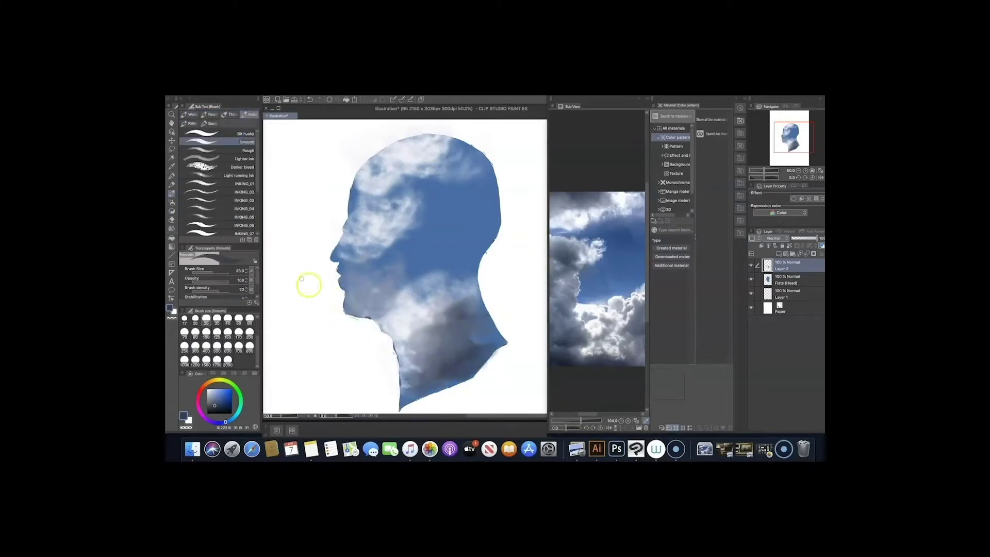
click(232, 167)
click(428, 377)
click(394, 152)
click(570, 327)
mouse_move(371, 229)
mouse_down()
mouse_move(360, 186)
mouse_move(390, 159)
mouse_move(424, 148)
mouse_up()
key(j)
mouse_move(413, 381)
mouse_down()
mouse_move(444, 371)
mouse_move(428, 392)
mouse_up()
drag(398, 139, 420, 130)
Step: Load a sun-and-clouds photo as the reference and paint a pale blue sun patch on a new layer at the back of the head
click(638, 427)
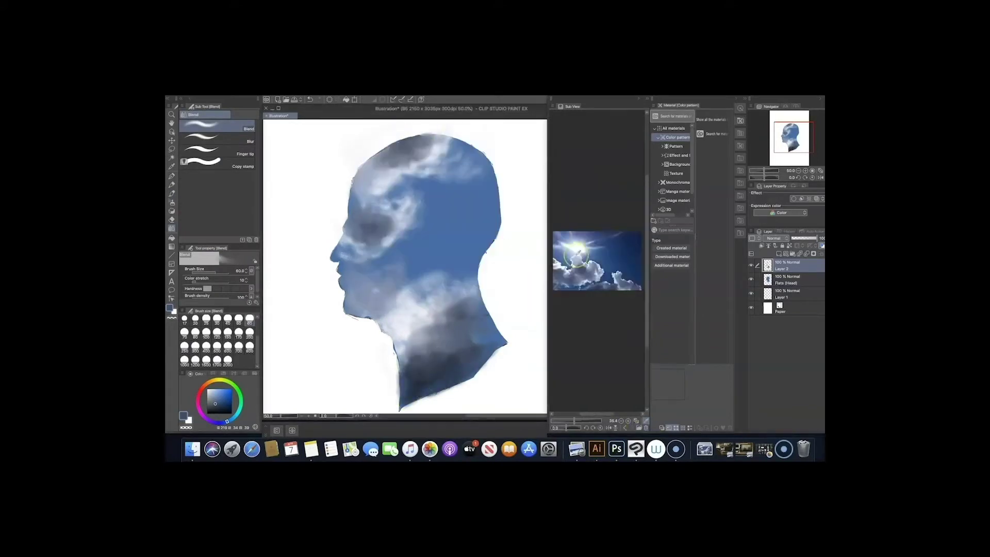
key(super+shift+n)
key(b)
click(621, 284)
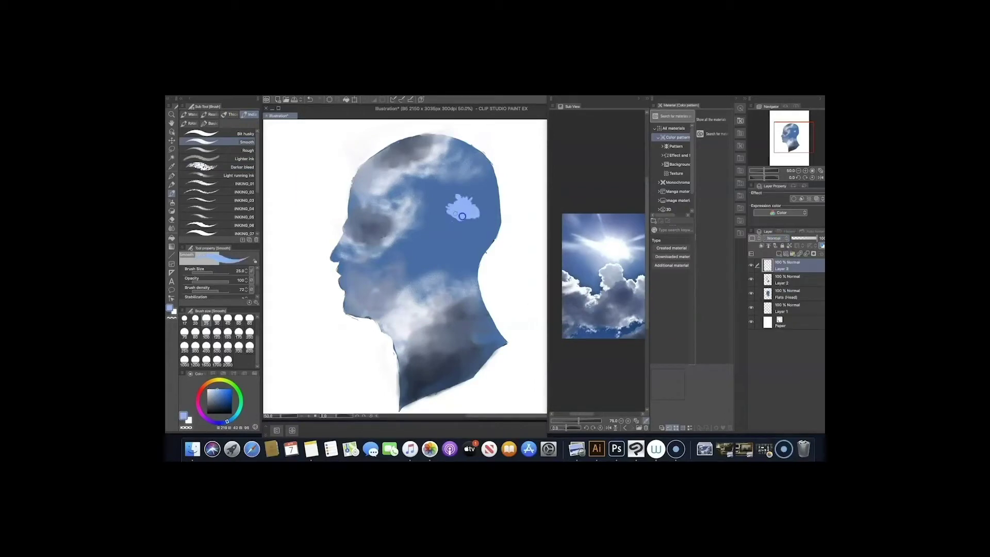
Step: Blend the sun patch into radiating rays with a larger Blend brush and brighten its core to white on a Glow dodge layer
key(j)
mouse_move(444, 206)
mouse_down()
mouse_move(455, 185)
mouse_move(461, 210)
mouse_move(436, 249)
mouse_up()
key(bracketright)
key(bracketright)
key(bracketright)
key(bracketright)
key(bracketright)
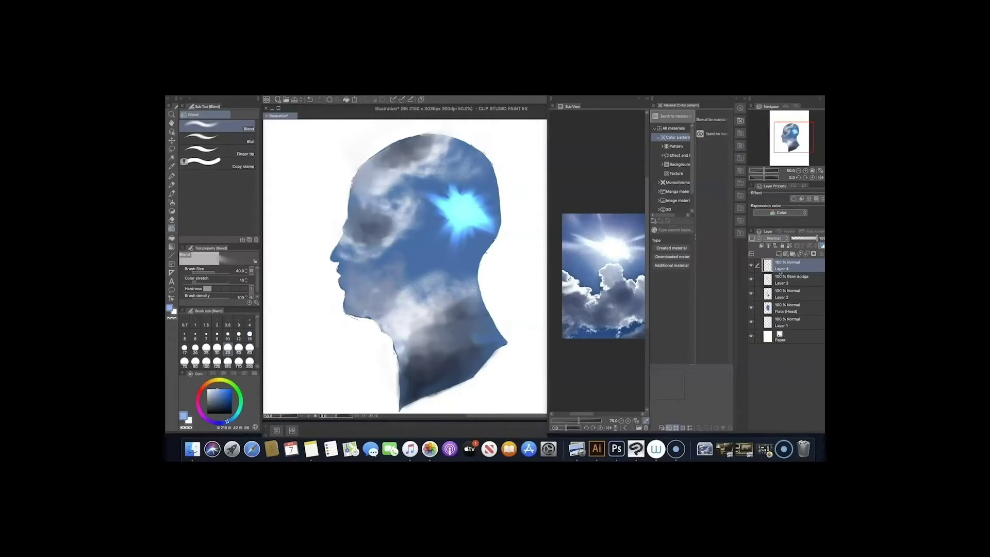
key(b)
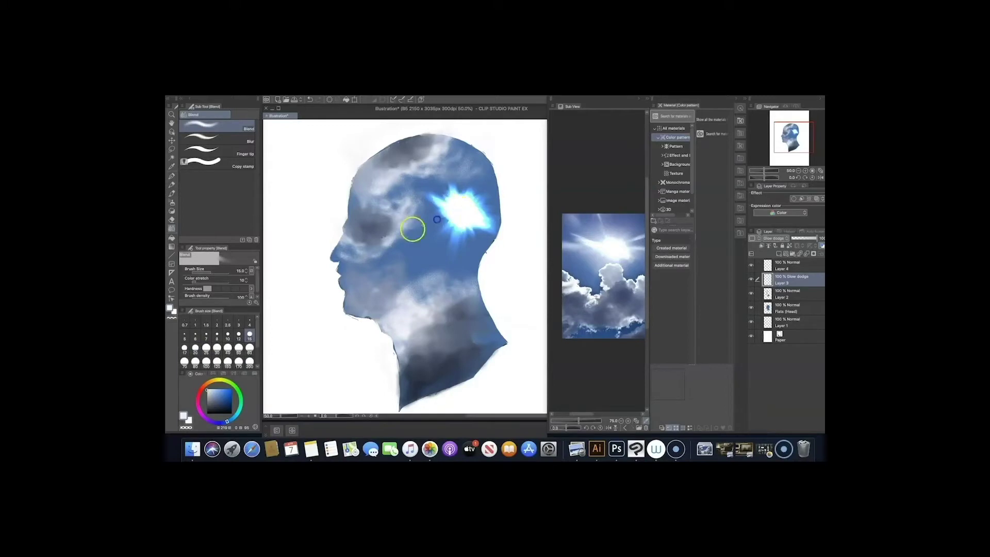
Step: Paint a cloud below the sun on Layer 2 with the Horizontal striped cloud brush and blend its edges
key(b)
key(b)
key(b)
click(787, 294)
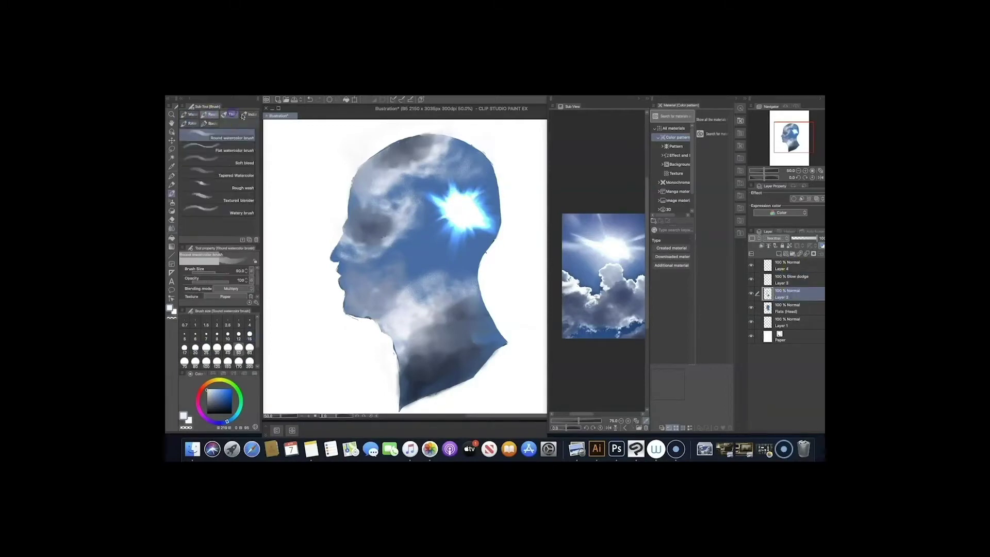
drag(459, 265, 508, 281)
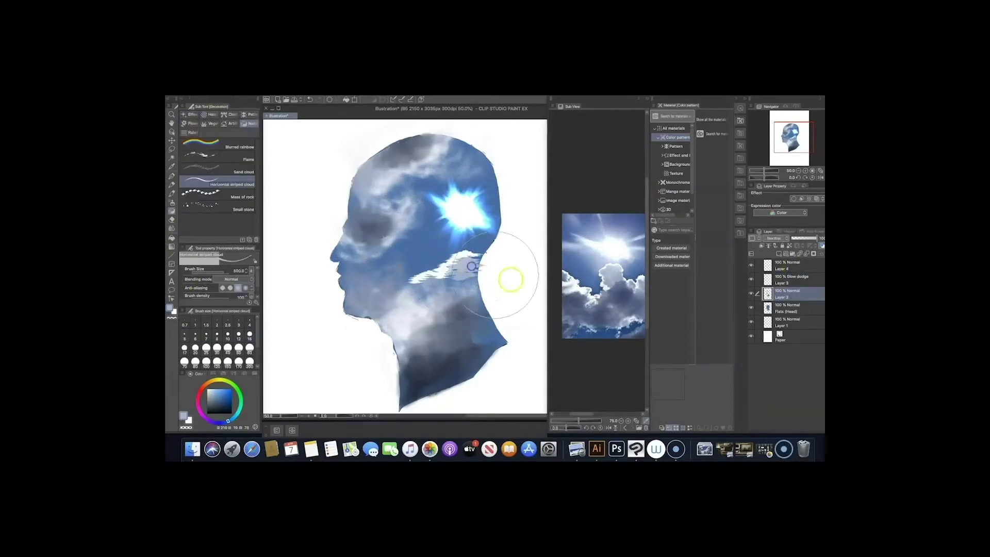
key(j)
drag(410, 278, 427, 273)
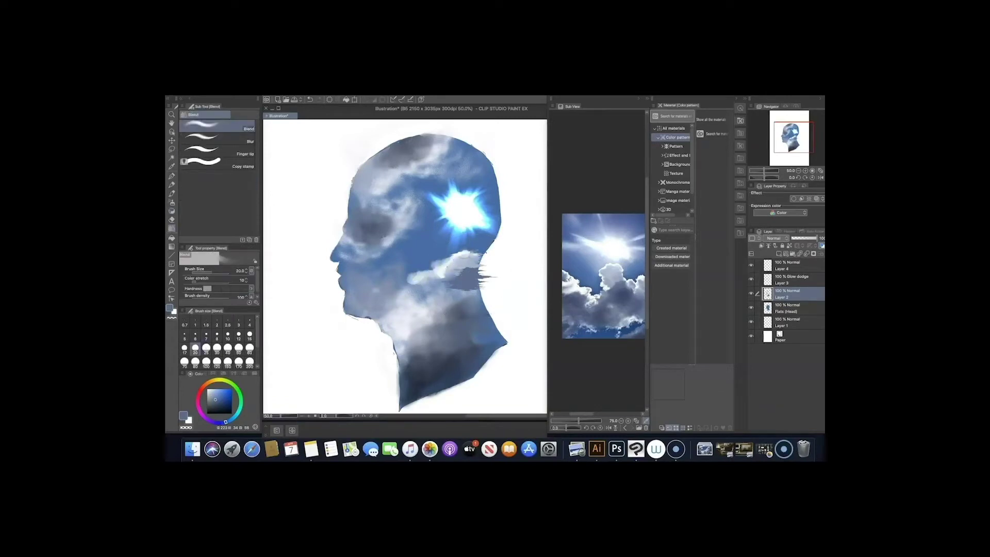
Step: Lasso the sun glow on Layer 3 and scale it down toward the back of the head
click(787, 280)
key(m)
drag(451, 182, 438, 241)
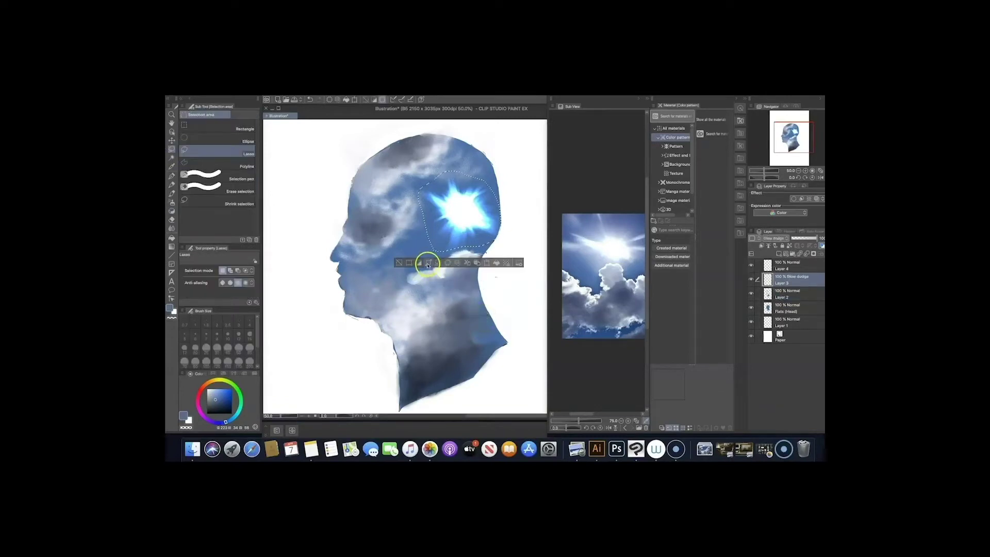
key(ctrl+t)
mouse_move(504, 249)
mouse_down()
mouse_move(433, 243)
mouse_move(479, 222)
mouse_move(433, 228)
mouse_move(433, 197)
mouse_up()
key(Return)
Step: Paint soft pale haze around the sun on Layer 4 and blend it into the sky
click(787, 266)
key(b)
key(j)
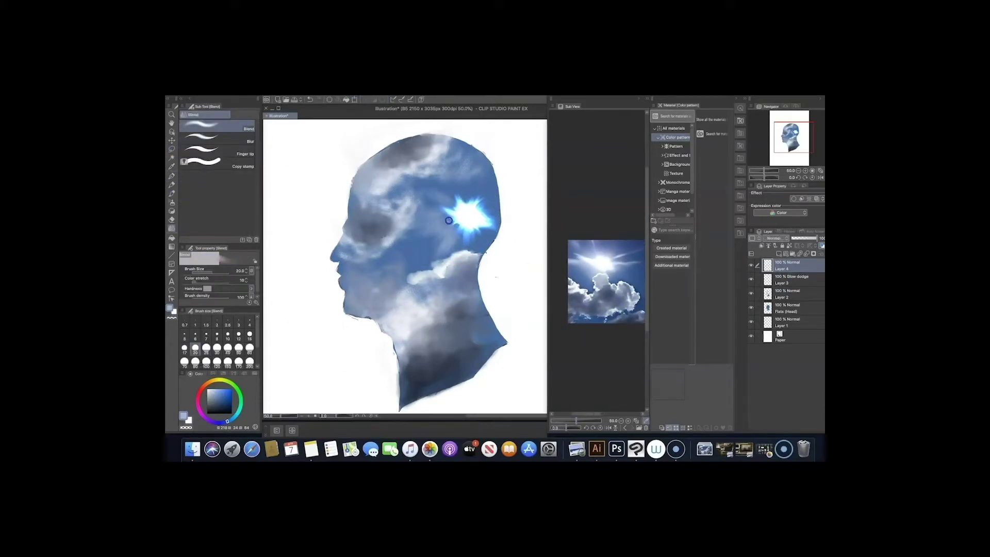
drag(435, 257, 454, 242)
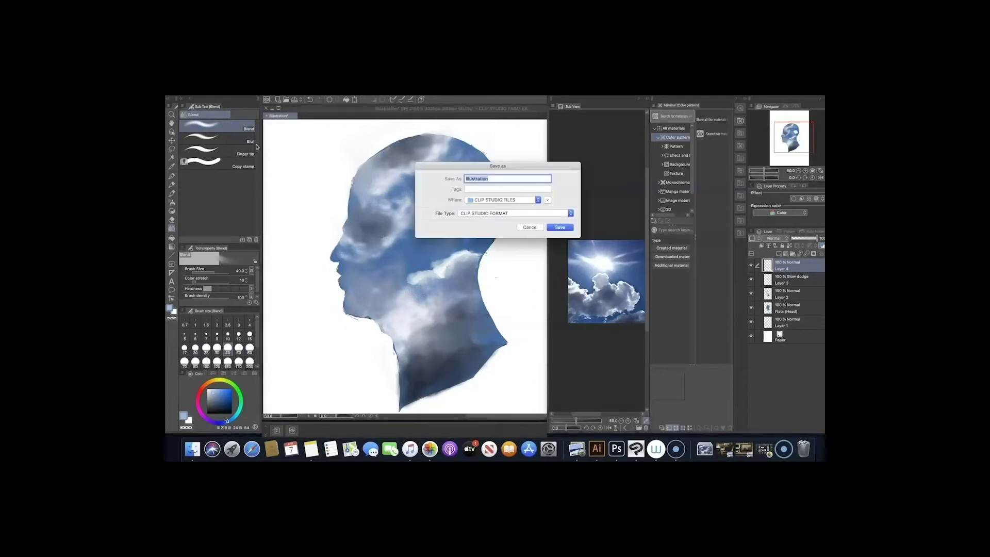
Step: Save the illustration as OPTOMISM in Clip Studio format in the CLIP STUDIO FILES folder
click(559, 227)
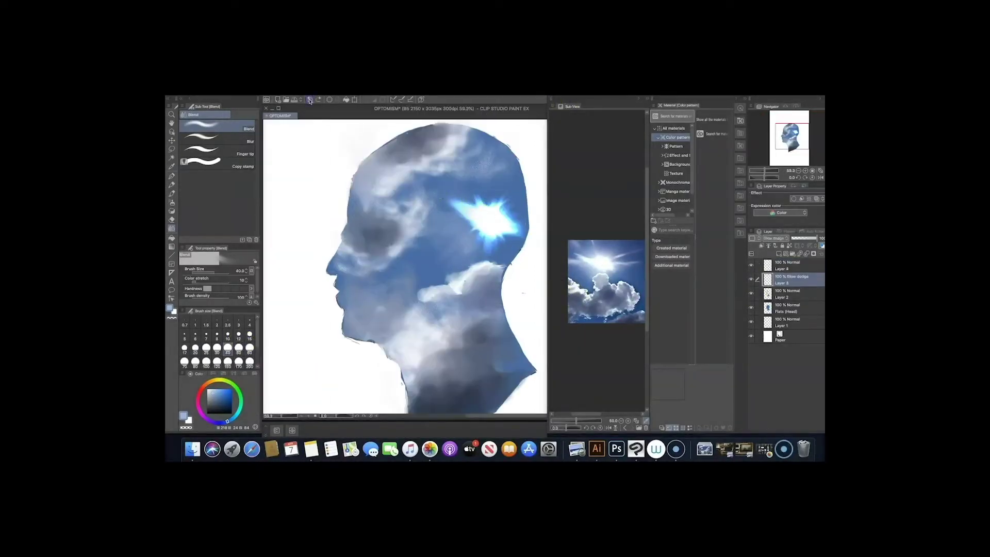
scroll(448, 237, down, 3)
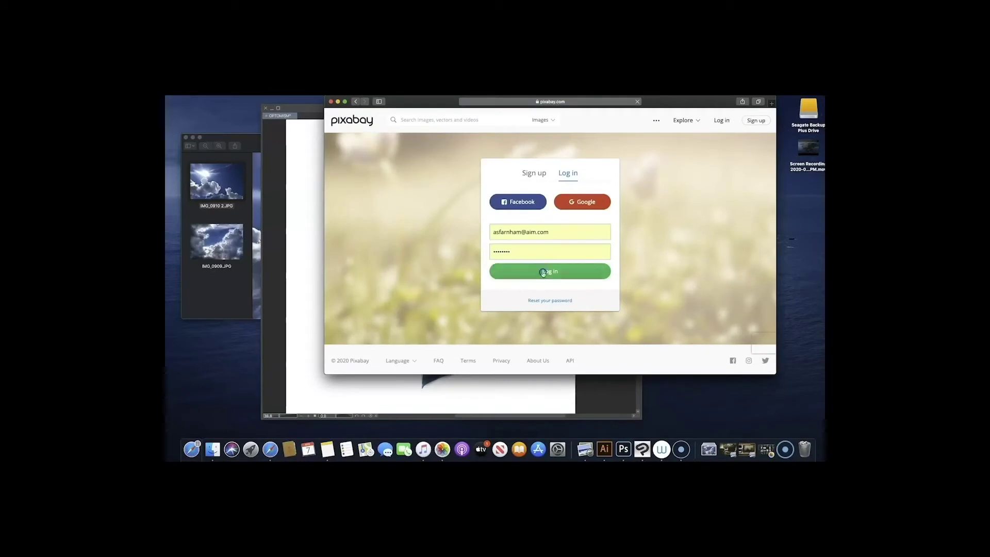
Step: Log in to Pixabay with the account e-mail and password and browse the thunderstorms image results
click(557, 269)
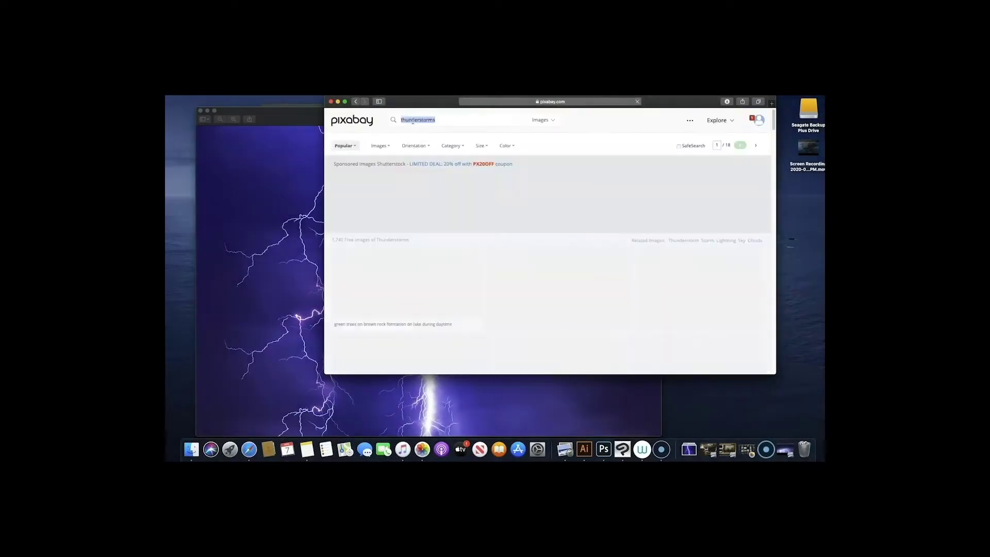
scroll(534, 282, down, 1)
scroll(535, 282, down, 15)
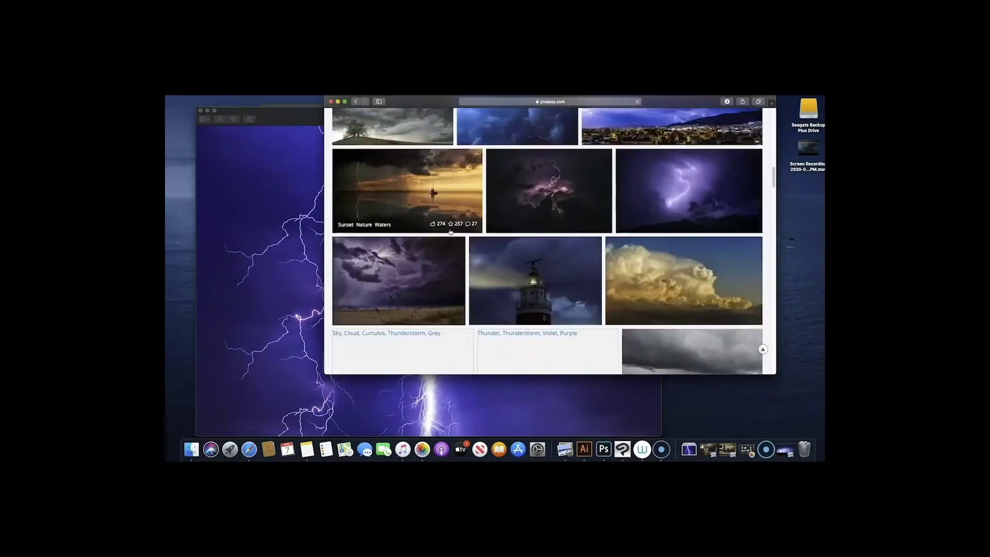
scroll(446, 234, down, 10)
Step: Open a thunderstorm photo from the Pixabay results and download it
click(702, 227)
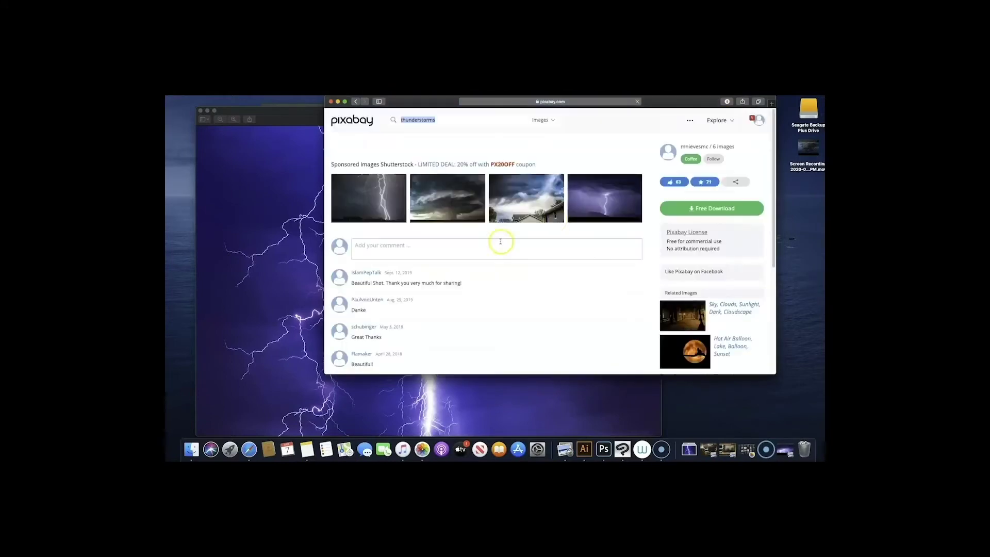
click(686, 252)
click(683, 320)
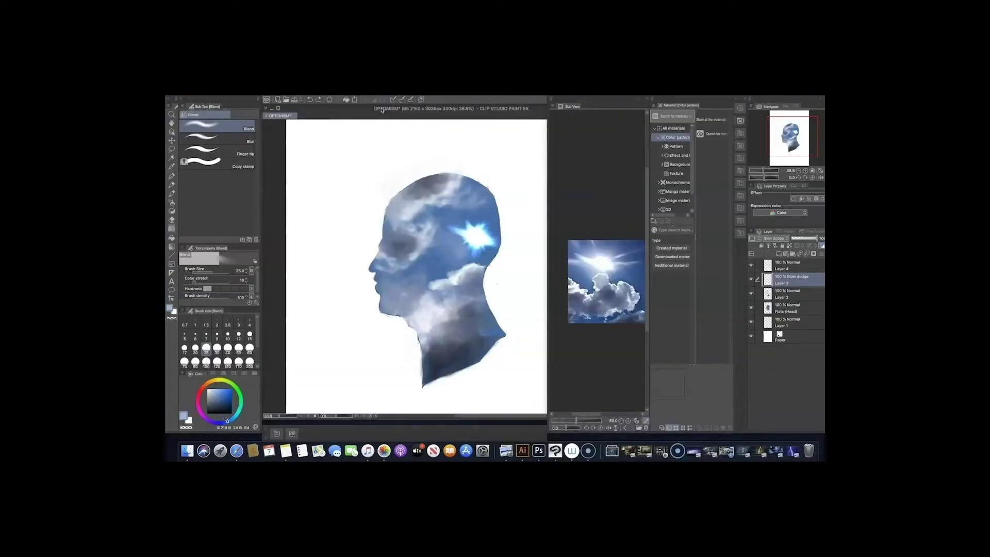
Step: Return to the illustration in Clip Studio Paint and add a new layer beneath the head flats, above Layer 1
click(773, 299)
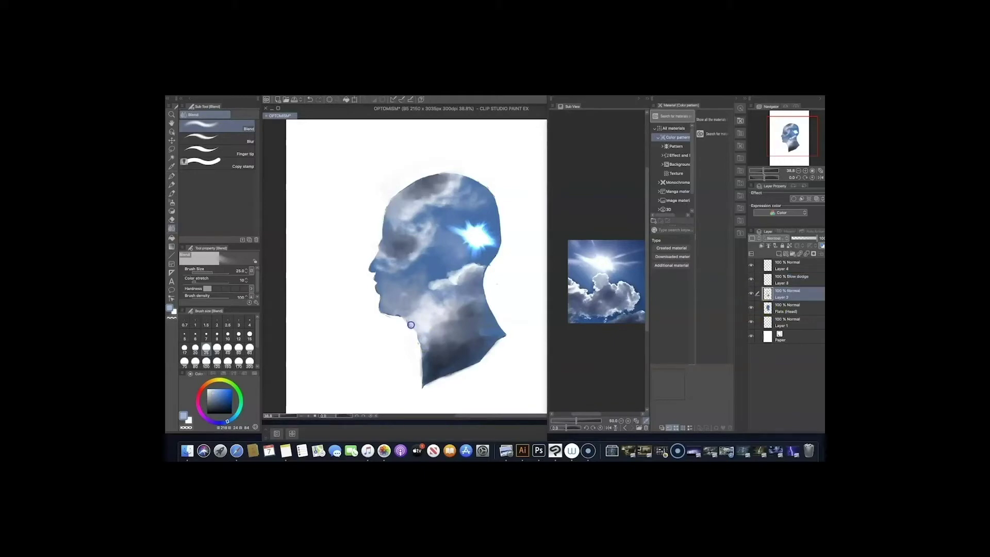
click(787, 325)
click(779, 254)
Step: Load the photo of a dark stormy sky over a road into the reference view
click(638, 427)
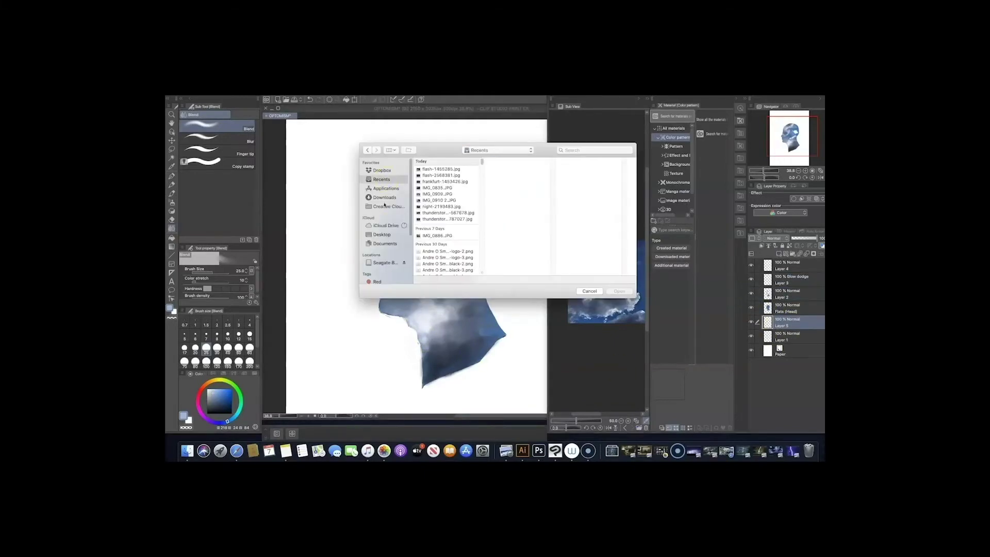
click(442, 201)
click(612, 287)
click(564, 421)
Step: Rough in black and blue storm clouds behind the head's upper front with the Darker bleed brush and blend them
key(b)
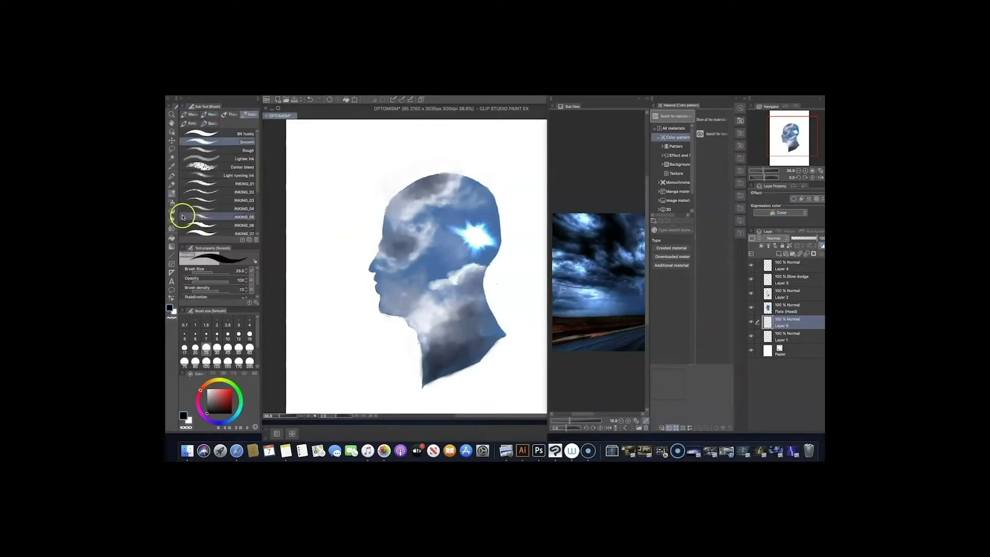
click(211, 167)
mouse_move(296, 147)
mouse_down()
mouse_move(330, 157)
mouse_move(407, 144)
mouse_up()
click(575, 225)
drag(299, 170, 361, 206)
drag(392, 123, 448, 150)
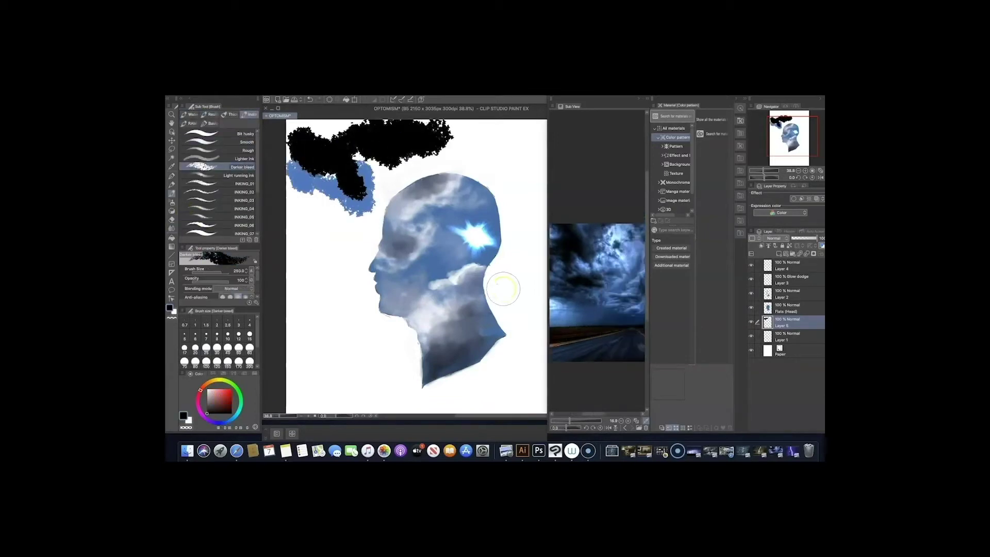
drag(371, 196, 386, 216)
drag(361, 154, 402, 201)
key(j)
mouse_move(319, 170)
mouse_down()
mouse_move(303, 144)
mouse_move(374, 157)
mouse_move(343, 142)
mouse_move(377, 161)
mouse_up()
Step: Load frankfurt-1453426.jpg as the reference, then paint and blend teal storm clouds in front of the face
click(633, 429)
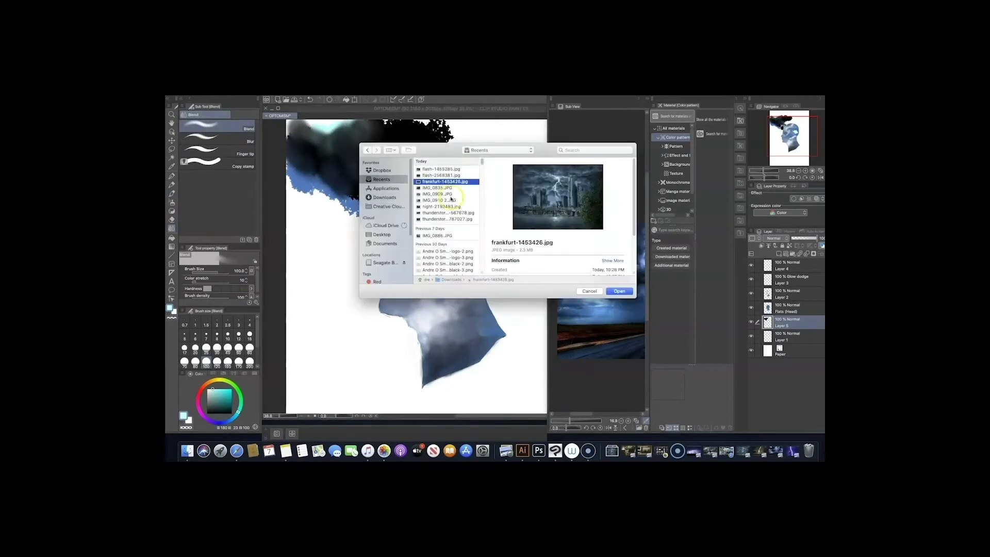
key(Return)
click(172, 193)
click(233, 232)
mouse_move(353, 226)
mouse_down()
mouse_move(340, 380)
mouse_move(329, 254)
mouse_move(349, 238)
mouse_move(245, 159)
mouse_move(177, 183)
mouse_move(242, 138)
mouse_move(249, 174)
mouse_move(336, 238)
mouse_move(347, 290)
mouse_move(350, 234)
mouse_move(312, 228)
mouse_move(345, 282)
mouse_move(313, 201)
mouse_move(325, 241)
mouse_move(437, 141)
mouse_move(312, 165)
mouse_move(397, 180)
mouse_up()
click(211, 114)
click(231, 115)
click(242, 173)
key(j)
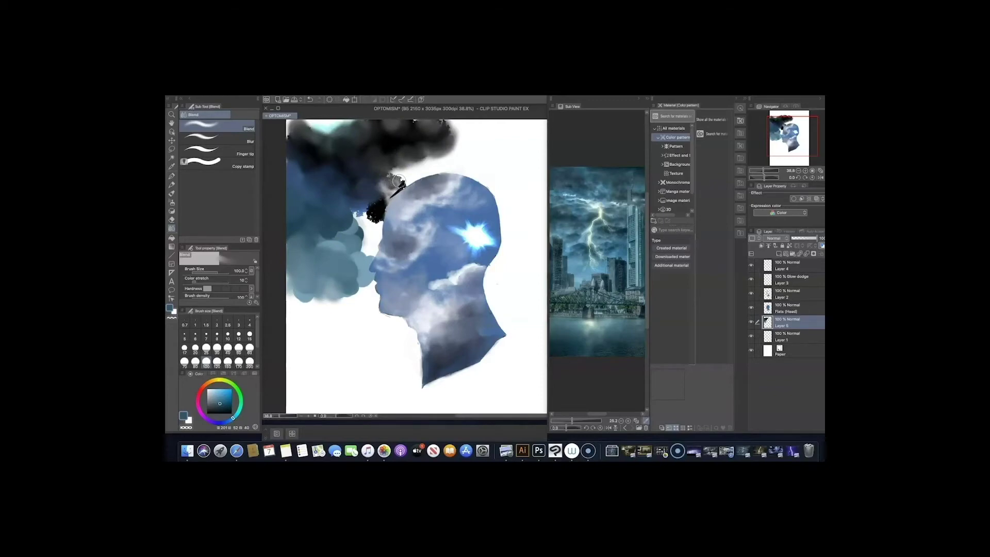
Step: Clear all the painted storm clouds from Layer 5
click(377, 451)
key(super+Tab)
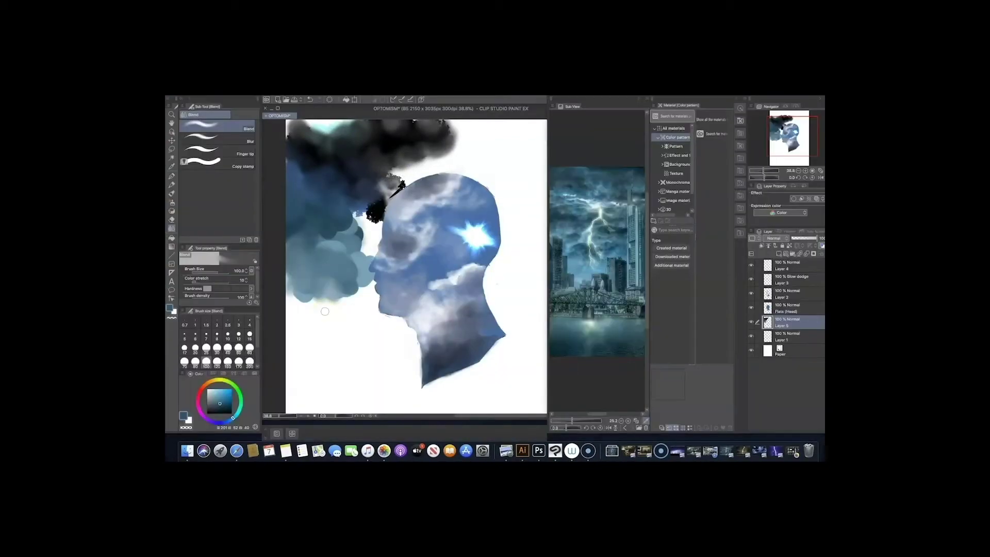
key(Delete)
Step: Load a photo of lightning in dark blue clouds over an orange horizon as the reference
key(super+o)
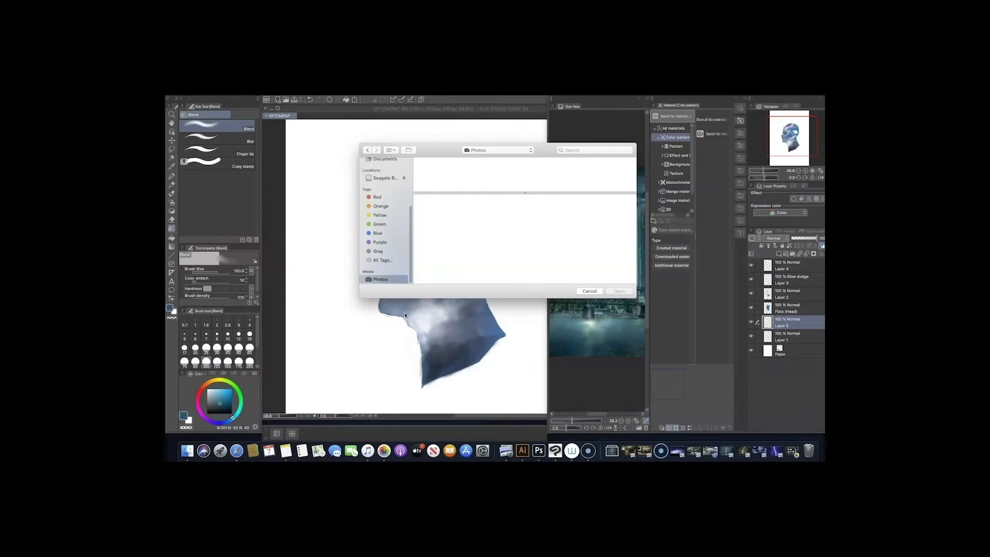
key(super+Tab)
click(535, 200)
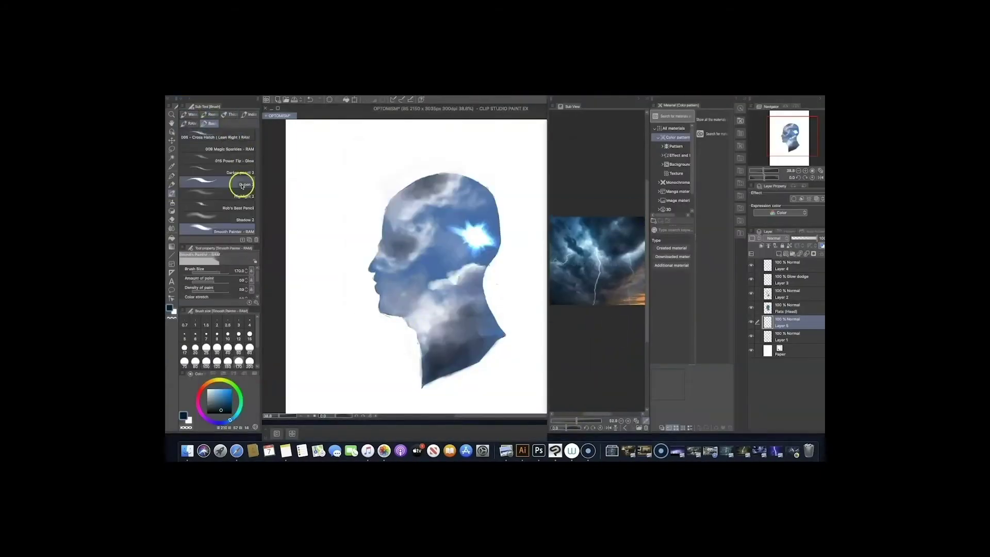
Step: Paint pale blue and dark grey storm clouds behind the upper half of the head with an enlarged Sand cloud brush
click(173, 210)
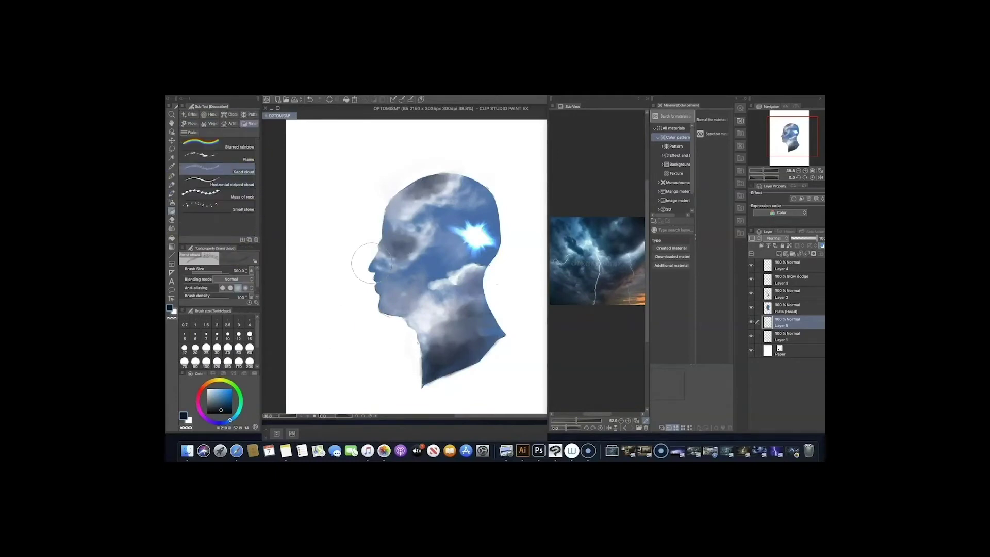
click(515, 193)
key(bracketright)
key(bracketright)
click(515, 166)
click(346, 159)
click(511, 132)
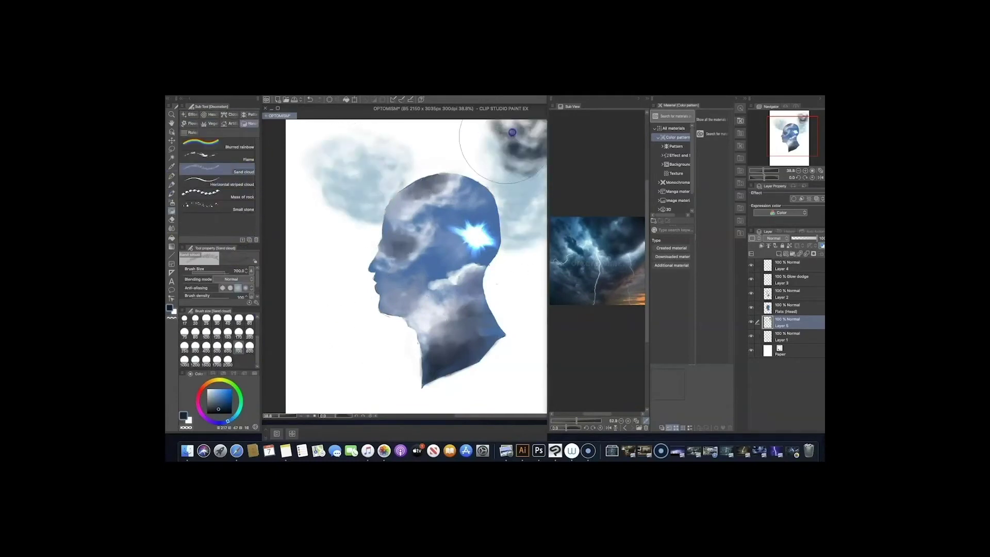
drag(511, 133, 392, 139)
Step: Add solid near-black strokes to the clouds just above the crown of the head with the Smooth brush
key(b)
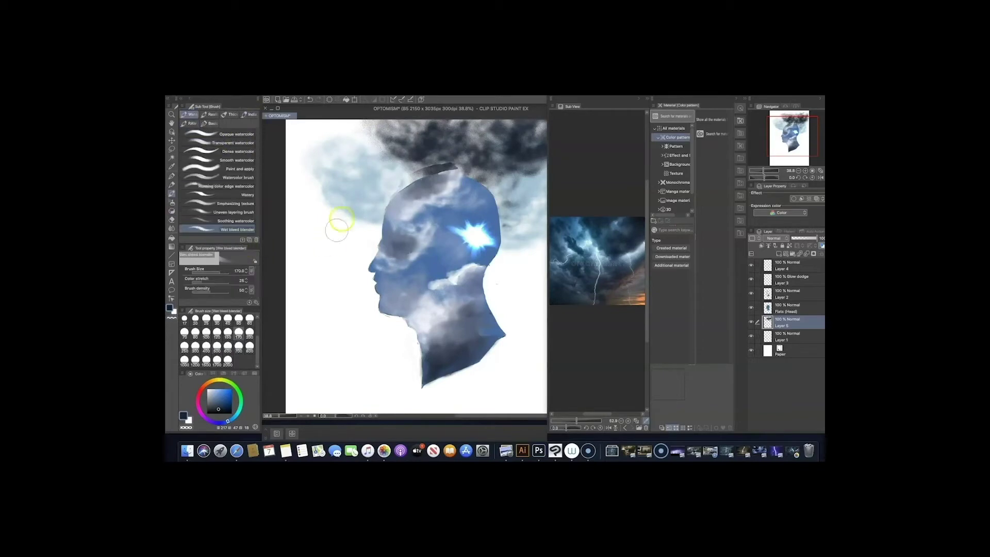
click(250, 114)
click(247, 141)
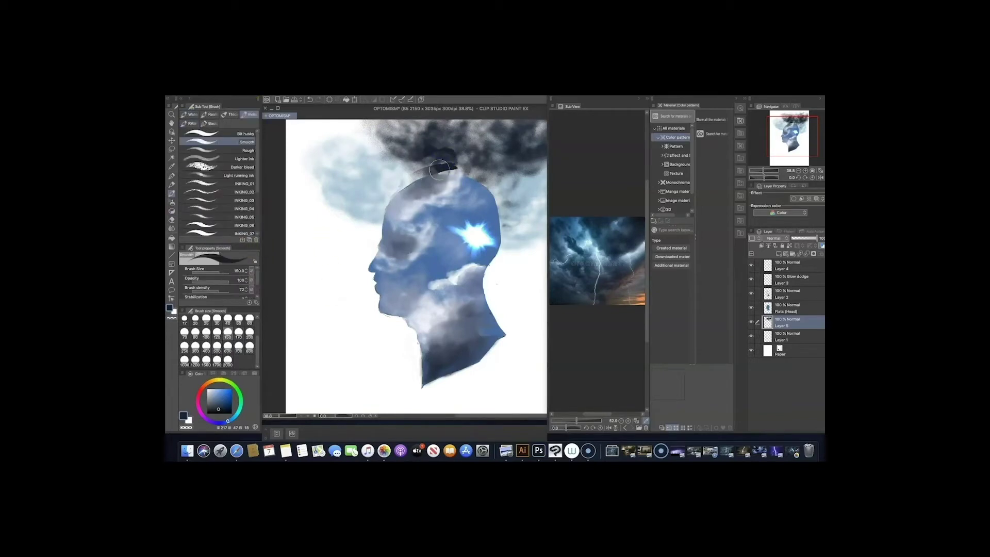
mouse_move(412, 151)
mouse_down()
mouse_move(415, 136)
mouse_move(442, 159)
mouse_move(442, 181)
mouse_up()
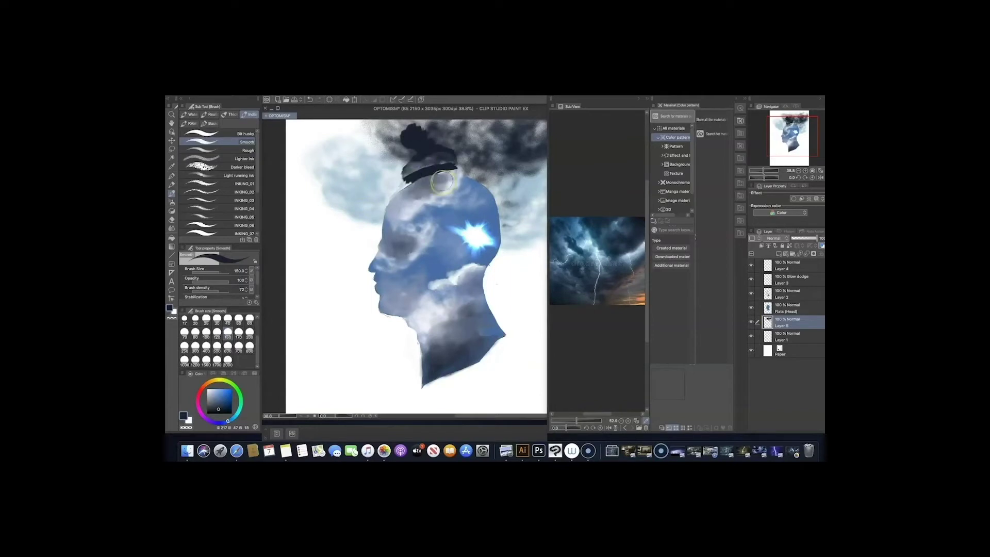
Step: Clear the painted clouds around the head and return to Layer 5 with the Darker bleed brush
click(245, 168)
right_click(817, 341)
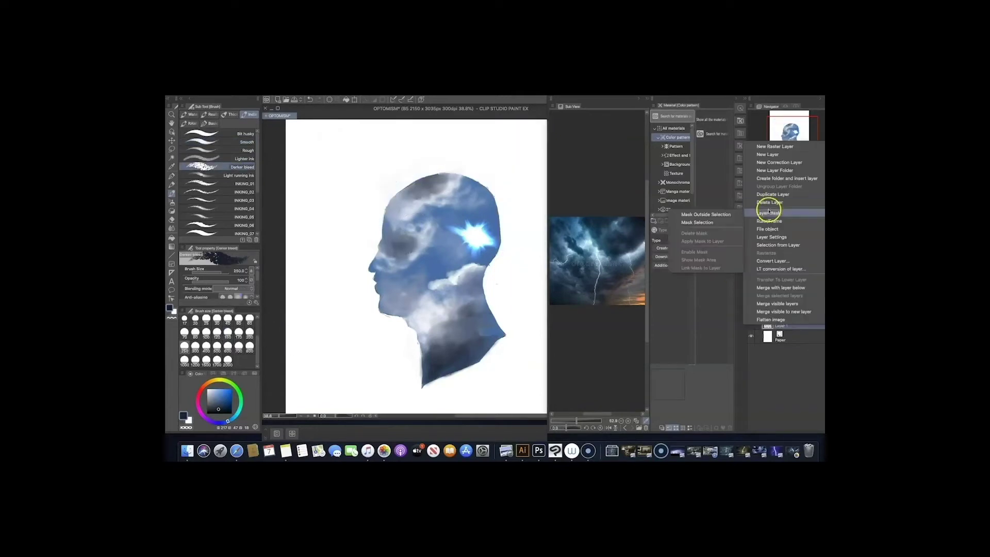
key(Escape)
click(778, 305)
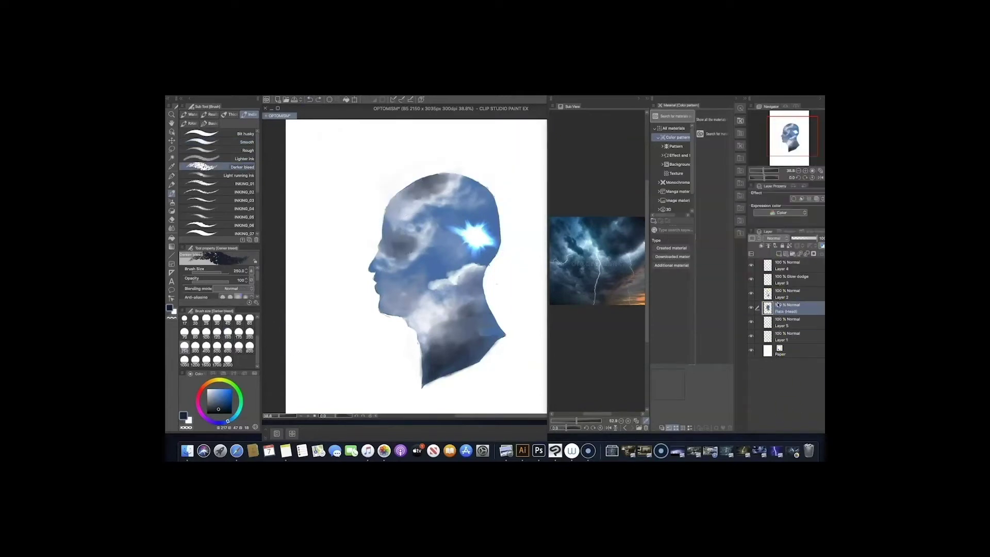
click(781, 322)
Step: Block in large dark navy cloud masses around the head with an enlarged Darker bleed brush and blend the upper ones
key(])
key(])
mouse_move(379, 345)
mouse_down()
mouse_move(364, 331)
mouse_move(521, 255)
mouse_move(482, 265)
mouse_move(360, 210)
mouse_move(530, 136)
mouse_up()
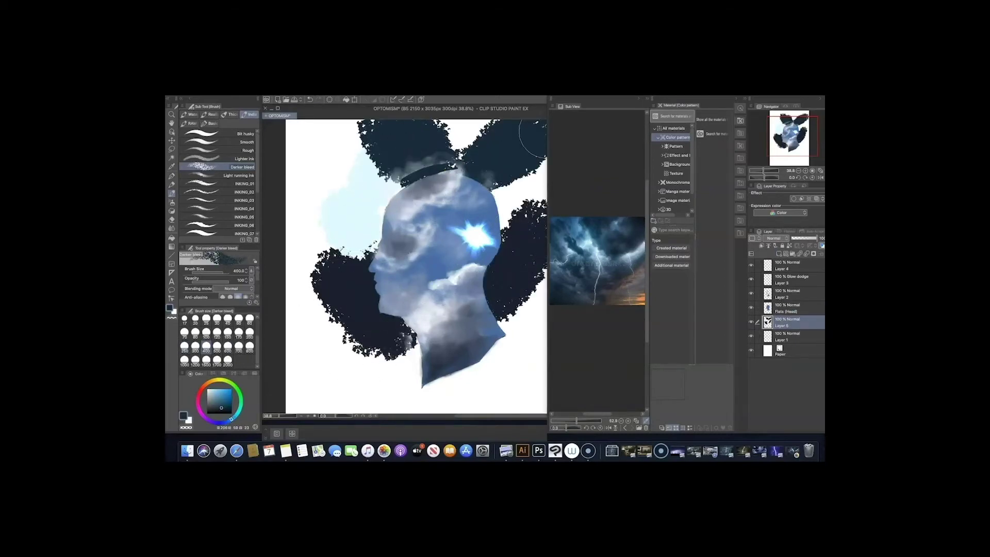
alt+click(503, 194)
drag(519, 183, 515, 209)
click(173, 229)
mouse_move(366, 144)
mouse_down()
mouse_move(370, 242)
mouse_move(328, 277)
mouse_move(336, 182)
mouse_move(492, 173)
mouse_move(450, 206)
mouse_up()
Step: Try teal strokes along the top of the head with the Smooth brush
key(b)
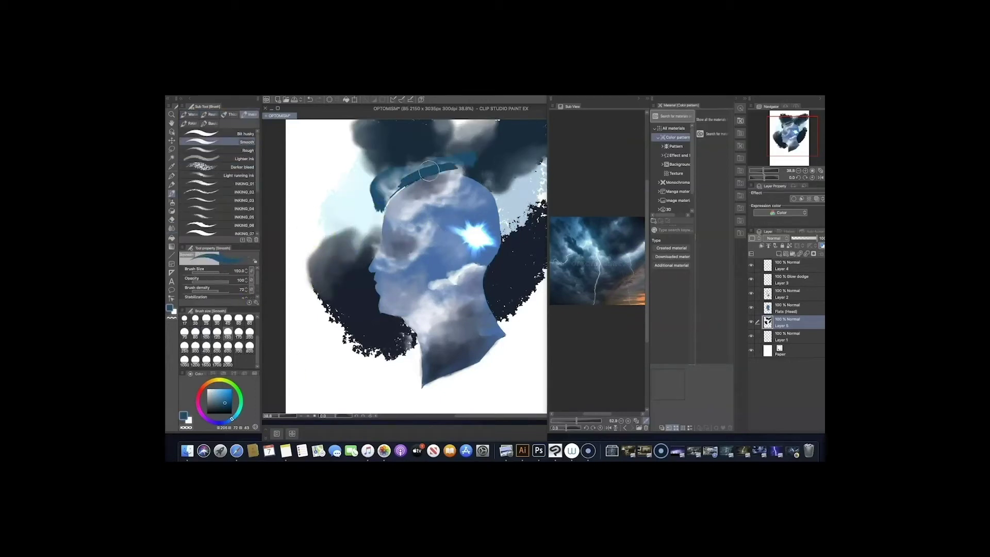
ctrl+shift+click(400, 185)
ctrl+shift+click(403, 191)
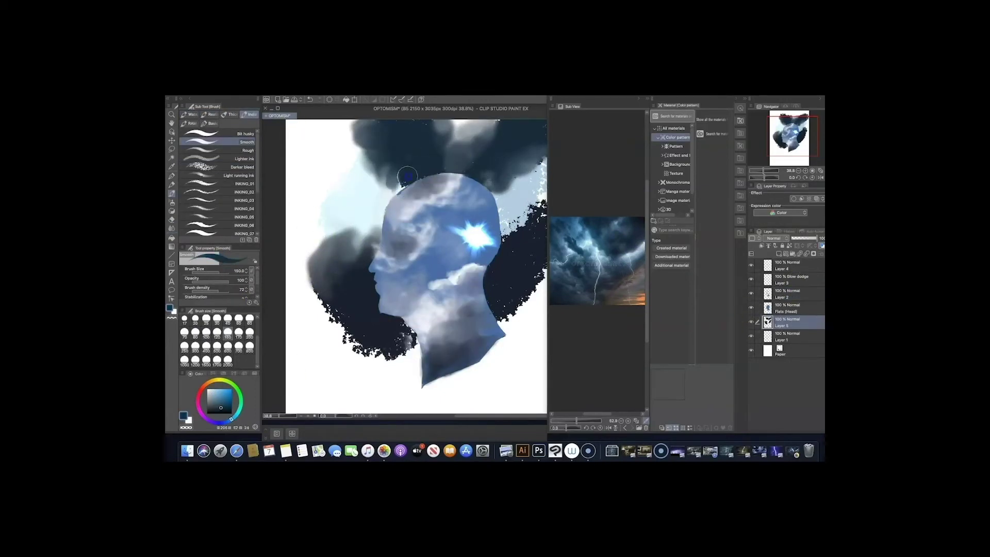
key(j)
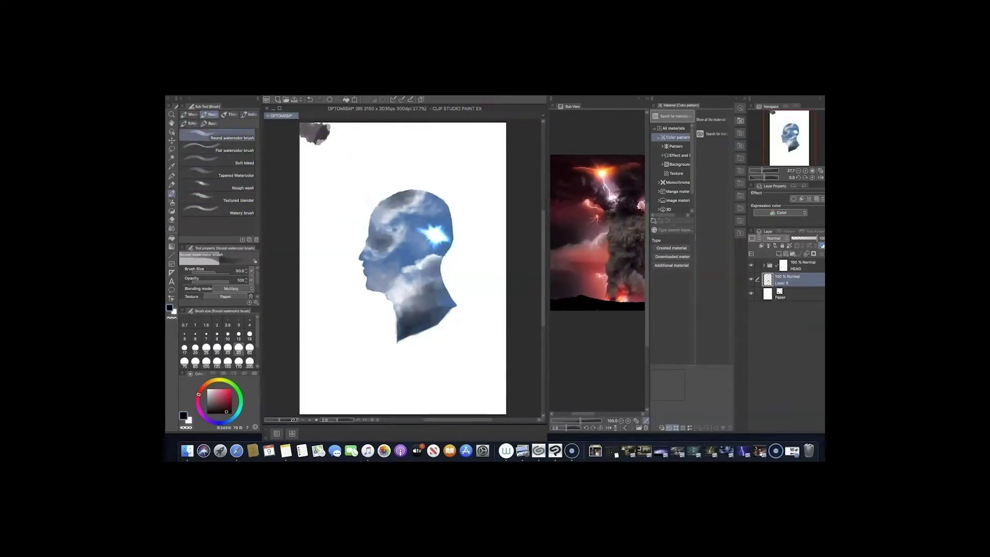
Step: Undo the stroke in the page's upper corner and paint a dark maroon cloud there with the Dense watercolor brush
key(ctrl+z)
click(231, 114)
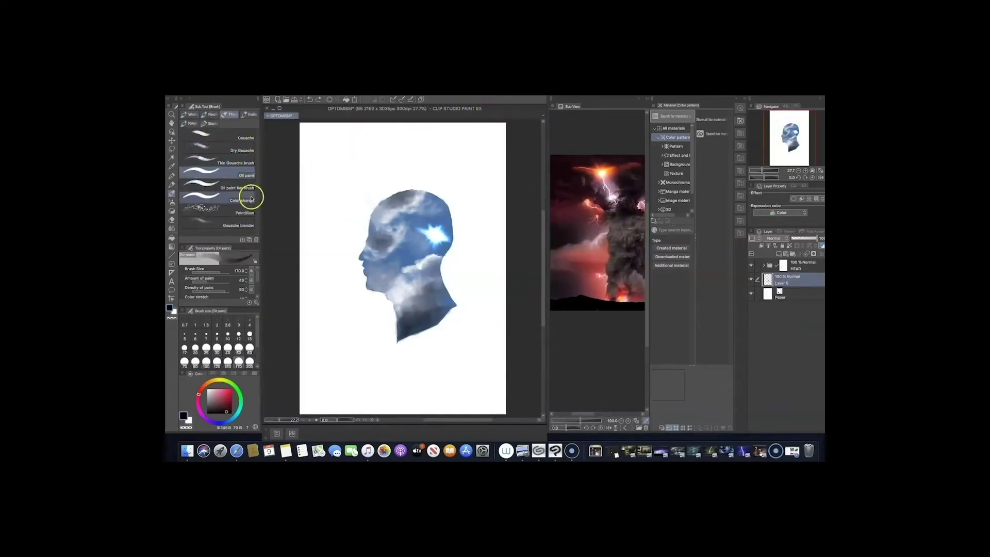
click(192, 114)
click(225, 186)
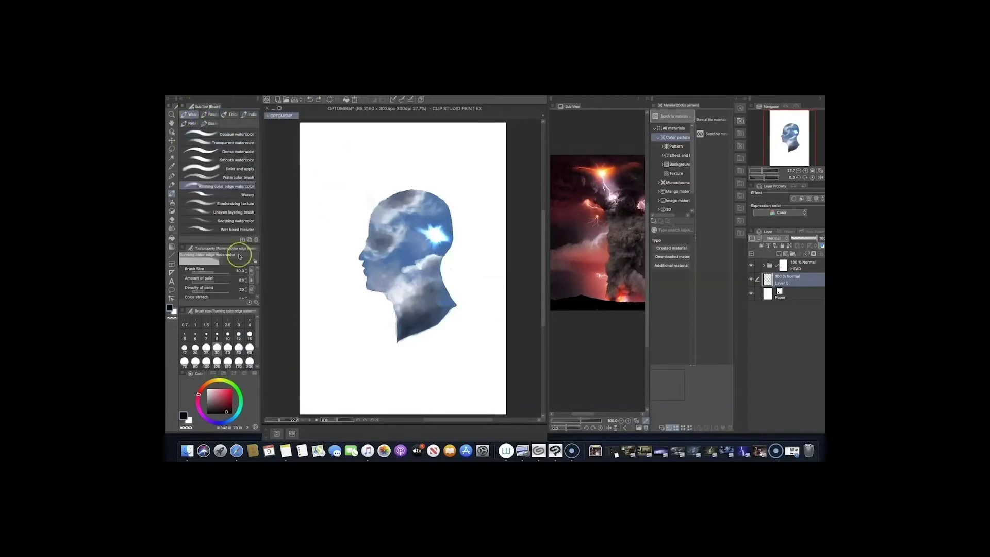
click(238, 151)
drag(305, 127, 355, 133)
Step: Paint a dark red band behind the head and black masses behind the neck and below it on Layer 5
click(763, 265)
mouse_move(304, 212)
mouse_down()
mouse_move(464, 196)
mouse_move(463, 309)
mouse_move(453, 342)
mouse_move(483, 333)
mouse_up()
click(794, 307)
click(789, 351)
click(206, 413)
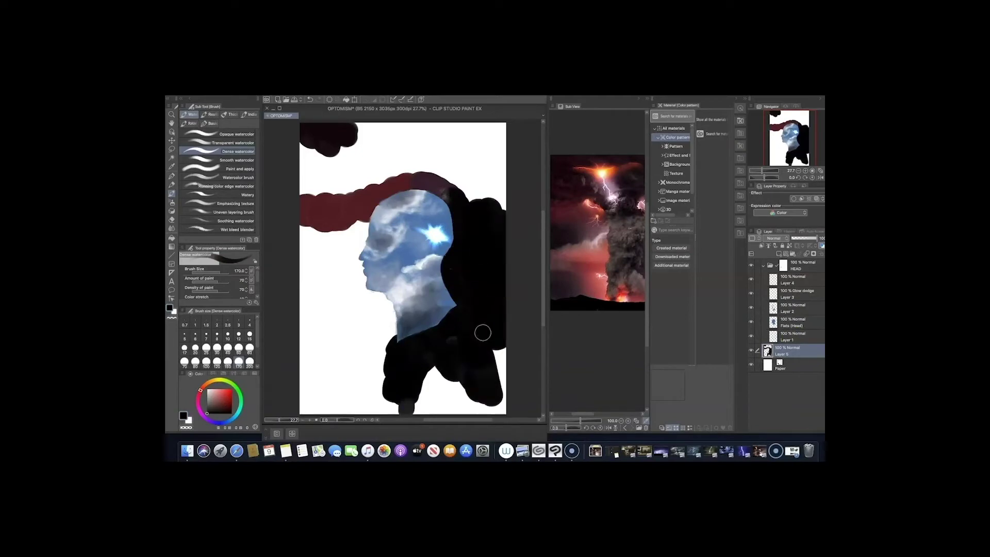
Step: Paint a black band in front of the chin and dark maroon across the upper sky, and blend the sky
drag(371, 289, 310, 314)
click(632, 154)
mouse_move(490, 129)
mouse_down()
mouse_move(485, 206)
mouse_move(309, 170)
mouse_move(426, 142)
mouse_move(382, 146)
mouse_up()
click(172, 228)
click(216, 125)
click(794, 308)
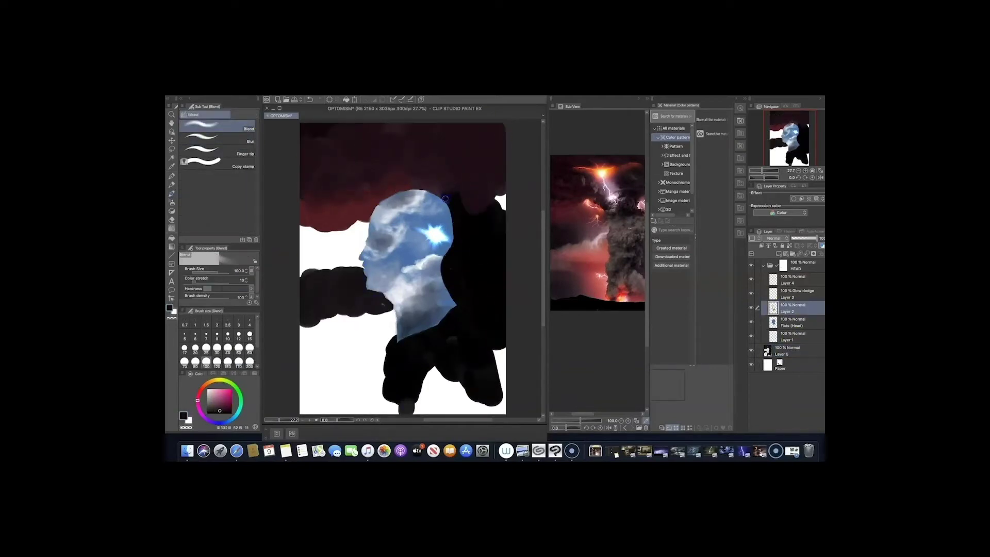
Step: Fill the white area in front of the face on Layer 5 with blended dark red sampled from the reference
click(789, 351)
click(565, 210)
drag(309, 232, 353, 279)
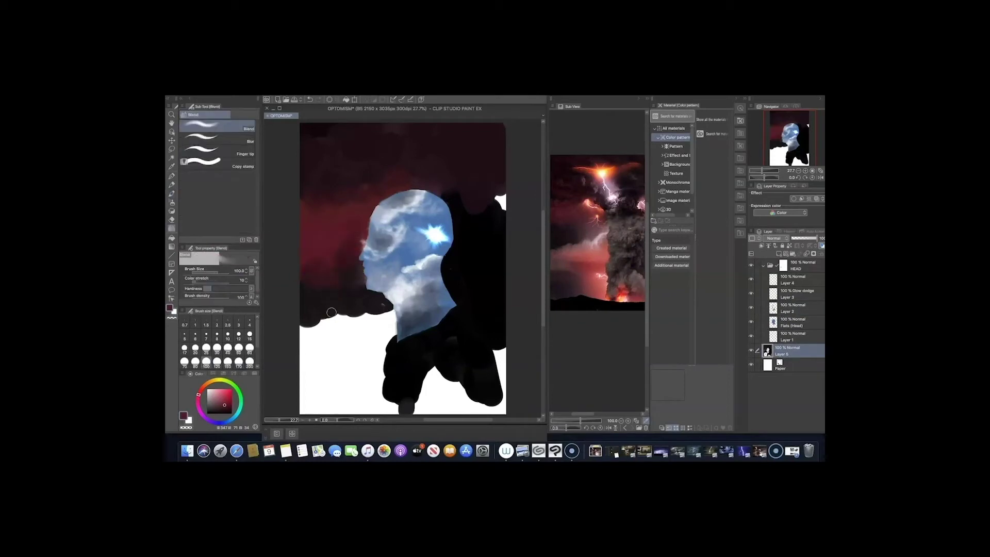
Step: Paint and blend black and glowing red clouds in front of the neck, and close the remaining side gaps with black
key(b)
drag(371, 319, 335, 350)
mouse_move(325, 335)
mouse_down()
mouse_move(297, 405)
mouse_move(304, 411)
mouse_move(402, 402)
mouse_up()
key(j)
mouse_move(392, 335)
mouse_down()
mouse_move(381, 371)
mouse_move(364, 338)
mouse_move(344, 327)
mouse_move(338, 336)
mouse_move(371, 382)
mouse_up()
key(b)
mouse_move(499, 196)
mouse_down()
mouse_move(479, 308)
mouse_move(479, 389)
mouse_up()
Step: Add a new layer beneath Layer 5, save the file, and blend the red cloud's edge beside the neck
key(super+shift+n)
key(super+s)
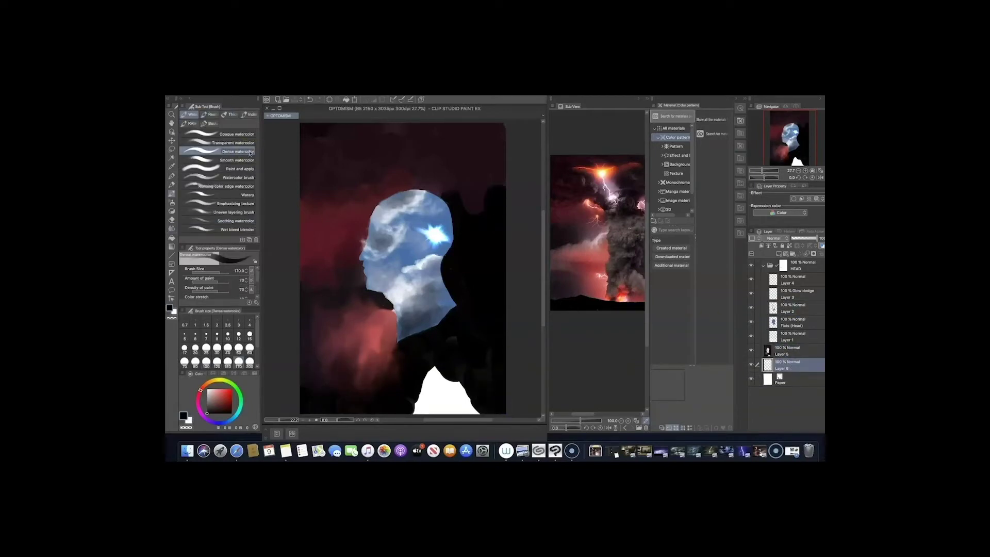
key(j)
drag(397, 373, 372, 369)
Step: Try a light orange stroke in the white gap below the neck with the Power Tip - Glow brush
click(598, 288)
click(171, 211)
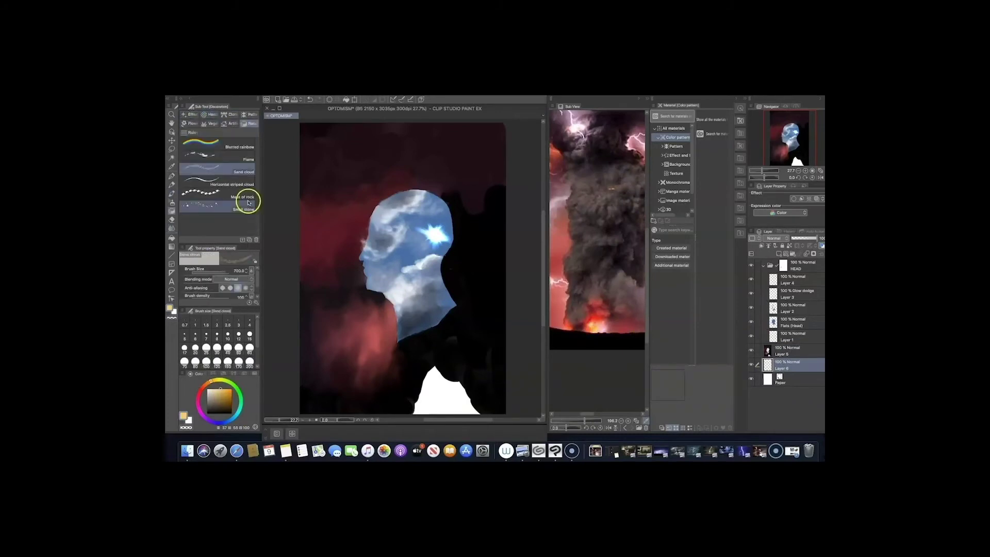
key(b)
scroll(260, 156, up, 5)
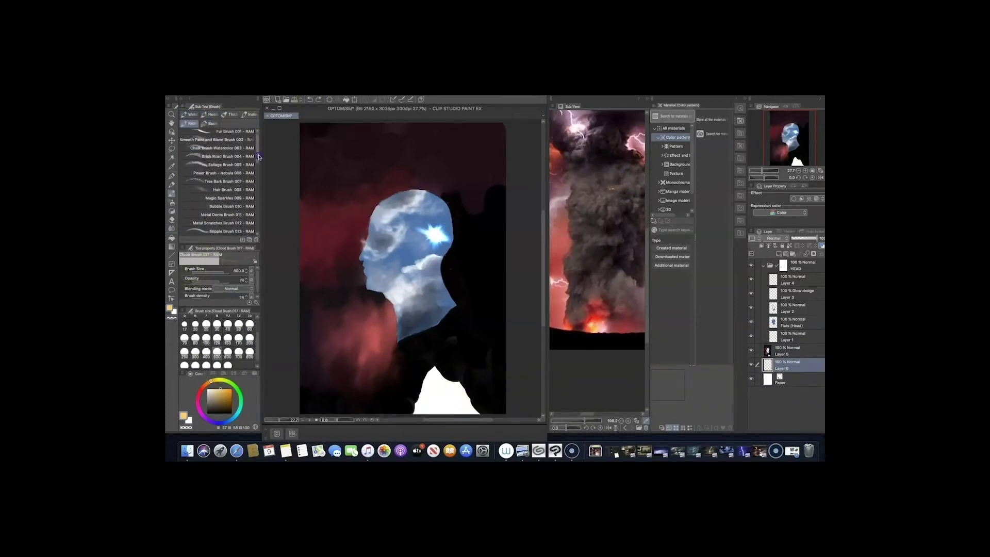
scroll(247, 181, down, 5)
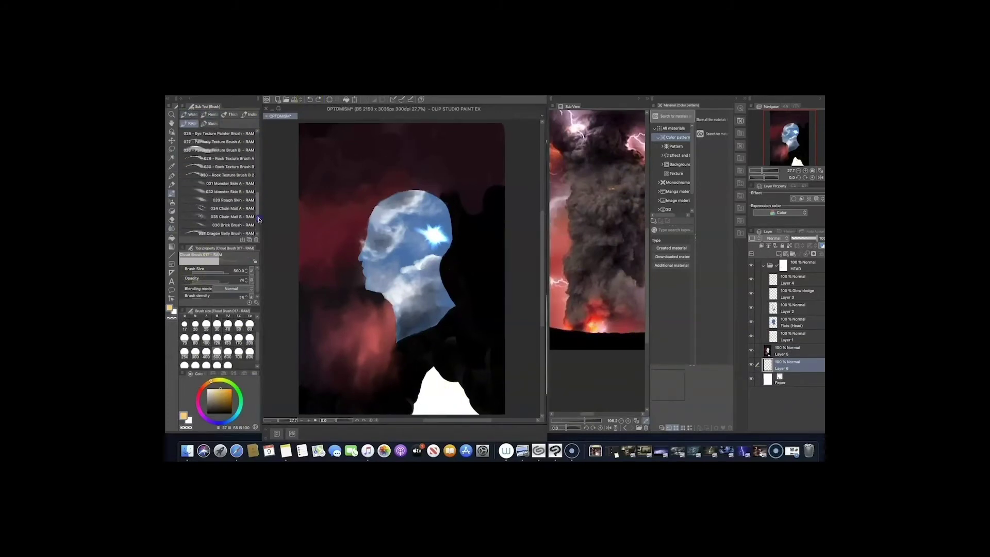
click(232, 188)
click(249, 289)
click(220, 100)
drag(428, 387, 442, 404)
key(ctrl+z)
Step: Keep the layer beneath Layer 5 on Normal blending and spray fire colours into the white gap with the Hard airbrush
click(773, 238)
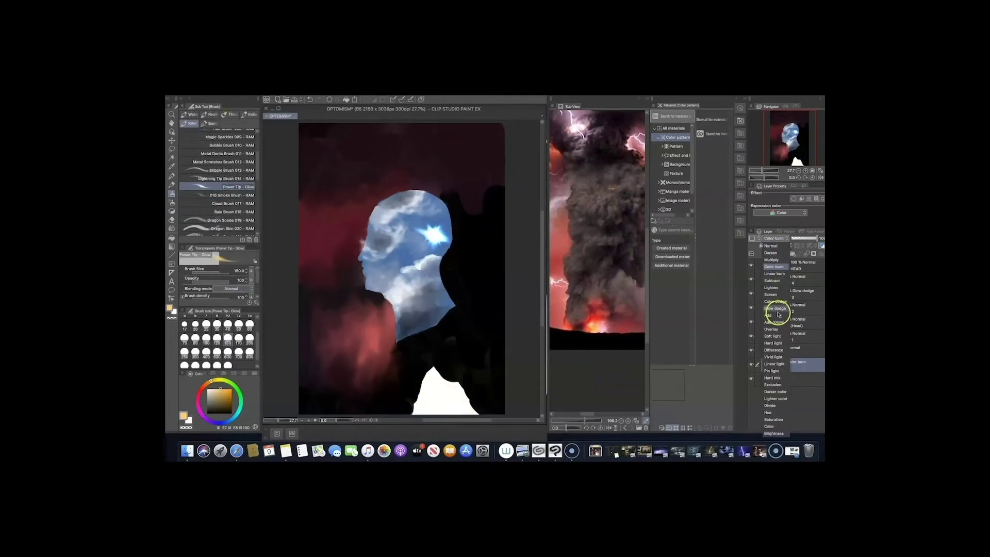
click(784, 247)
key(b)
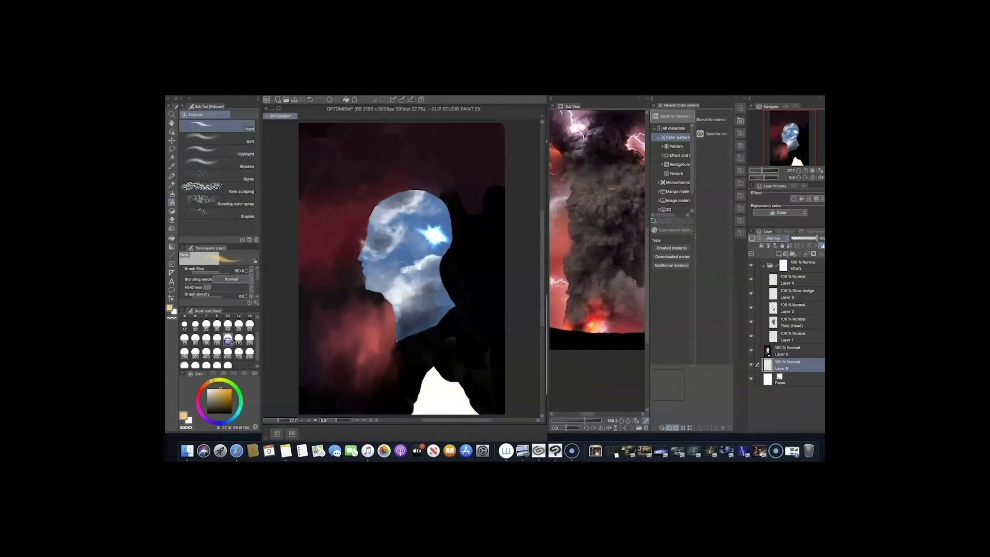
click(230, 390)
drag(428, 397, 458, 407)
Step: Set the fire layer's blending mode to Hard light and build up orange and yellow flames in the white gap
click(773, 238)
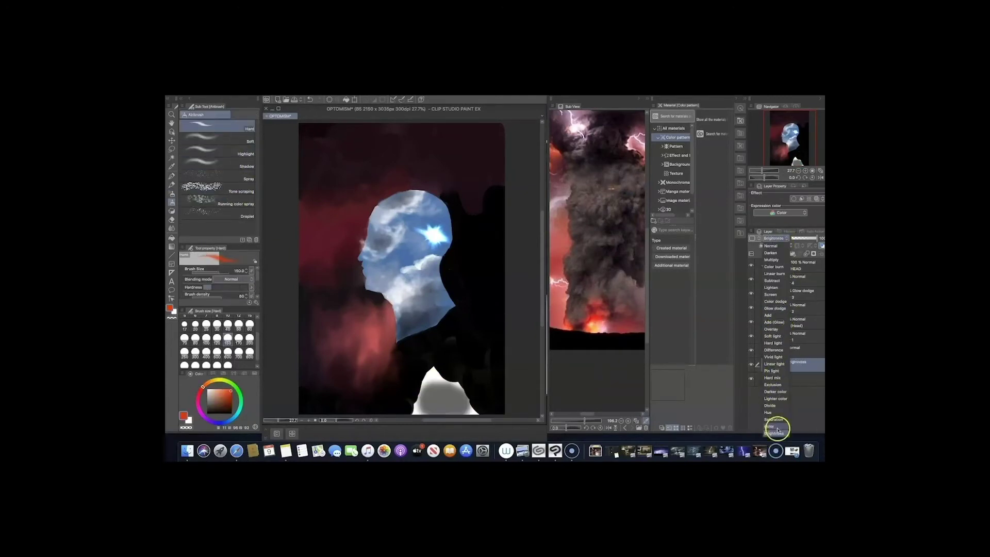
key(Escape)
click(773, 238)
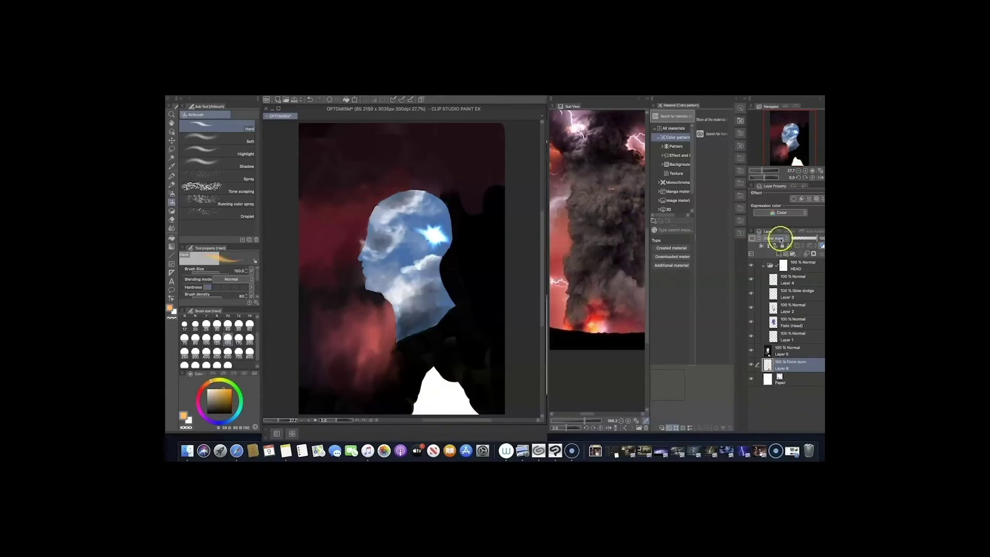
click(775, 343)
key(j)
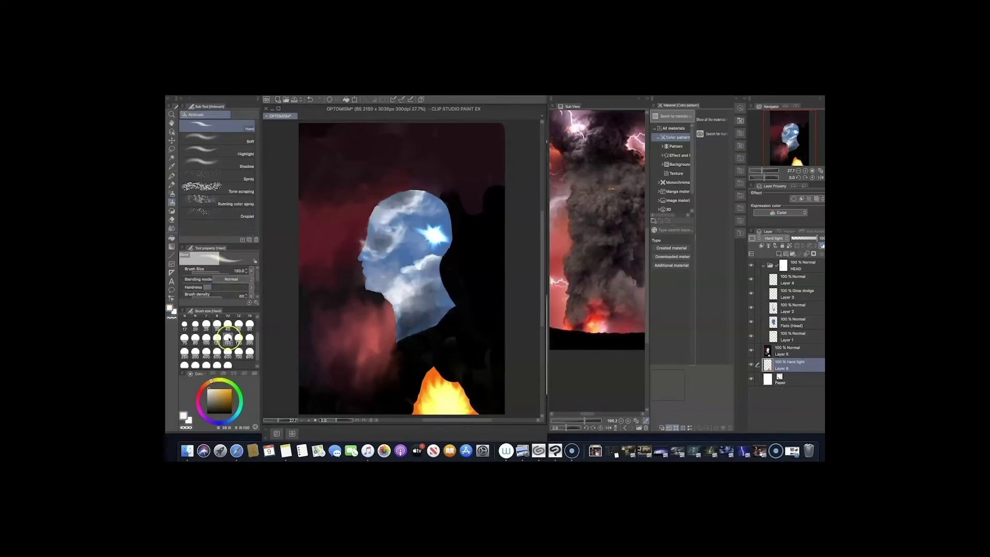
Step: Blend Layer 5's black edges around the flames and brush faint grey smoke above them
key(alt+])
key(])
key(])
mouse_move(452, 370)
mouse_down()
mouse_move(465, 395)
mouse_move(453, 371)
mouse_move(427, 379)
mouse_move(416, 399)
mouse_move(453, 360)
mouse_move(441, 340)
mouse_up()
key(])
key(])
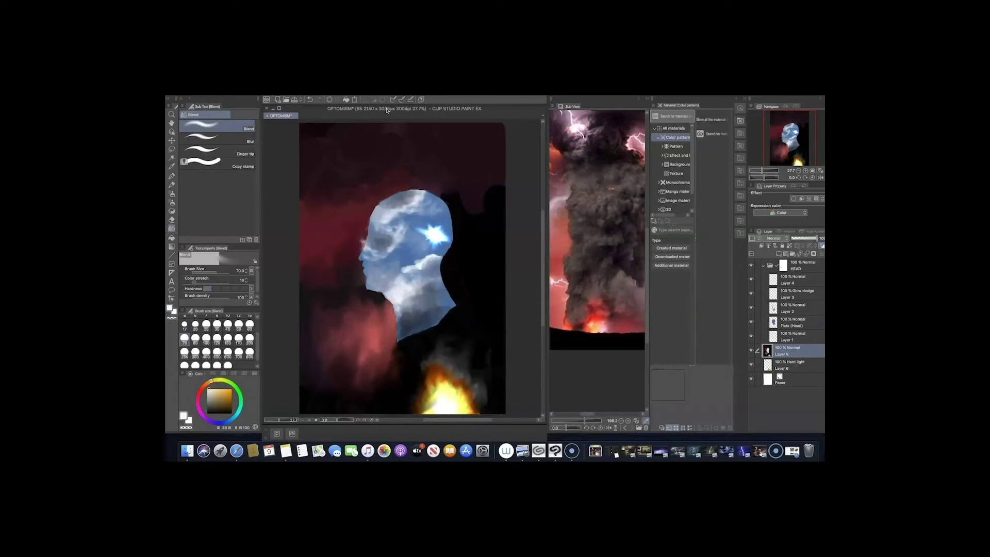
Step: Add a layer above Layer 5 and paint a small yellow-orange glow with a red rim above the head, using the Smooth brush
key(super+shift+n)
click(173, 192)
click(580, 216)
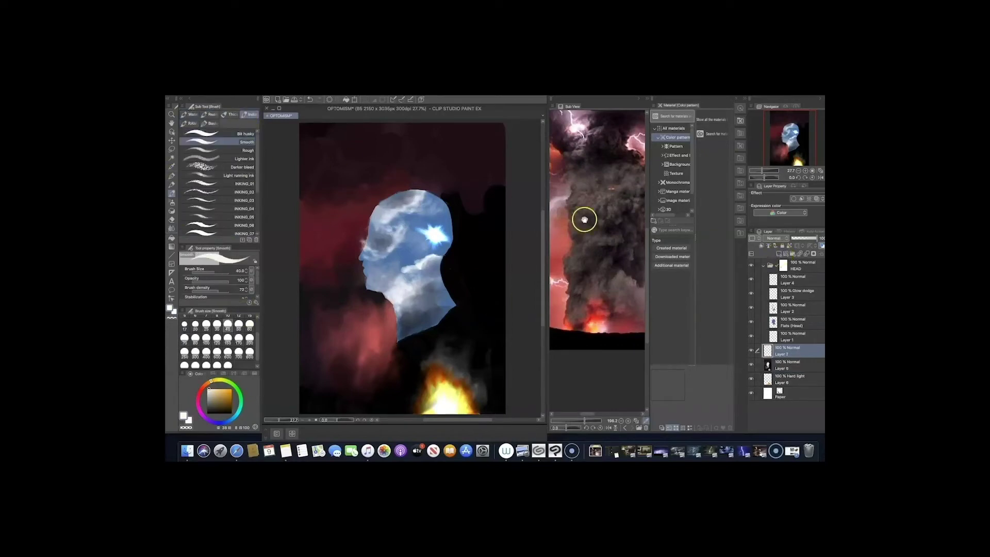
click(614, 202)
drag(425, 155, 447, 163)
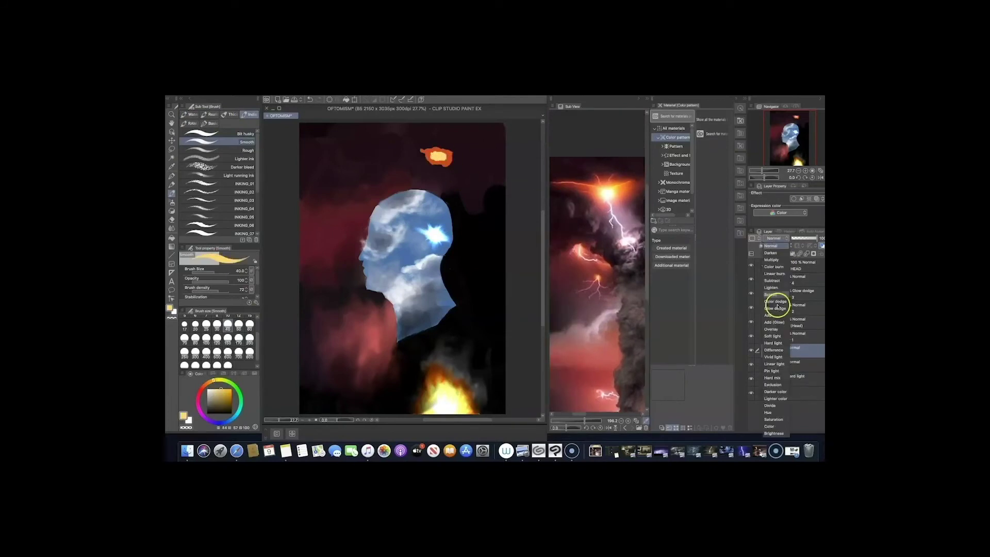
alt+click(447, 157)
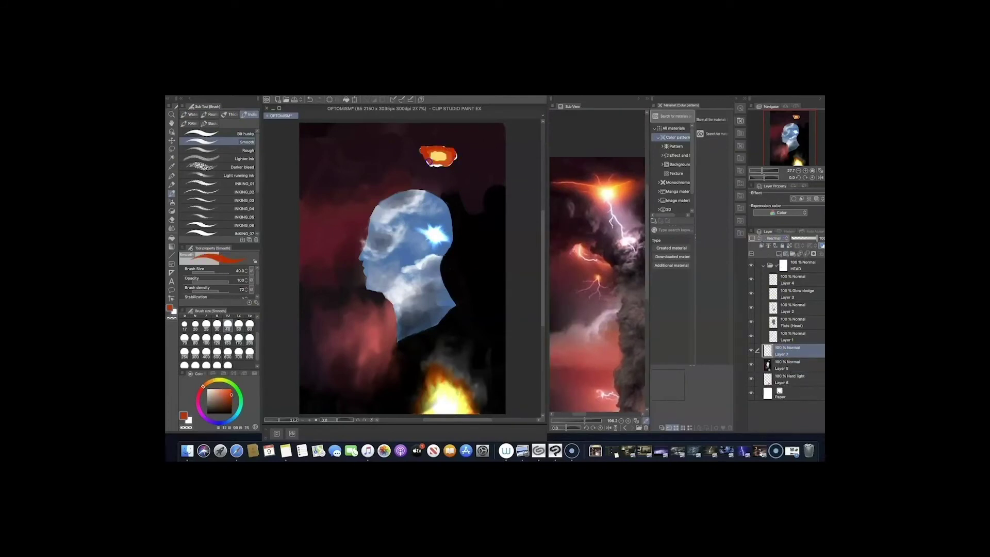
Step: Try Add (Glow) on Layer 7 before setting it to Hard light, and also try Hard light on Layer 5
click(775, 239)
click(773, 321)
click(788, 364)
click(774, 239)
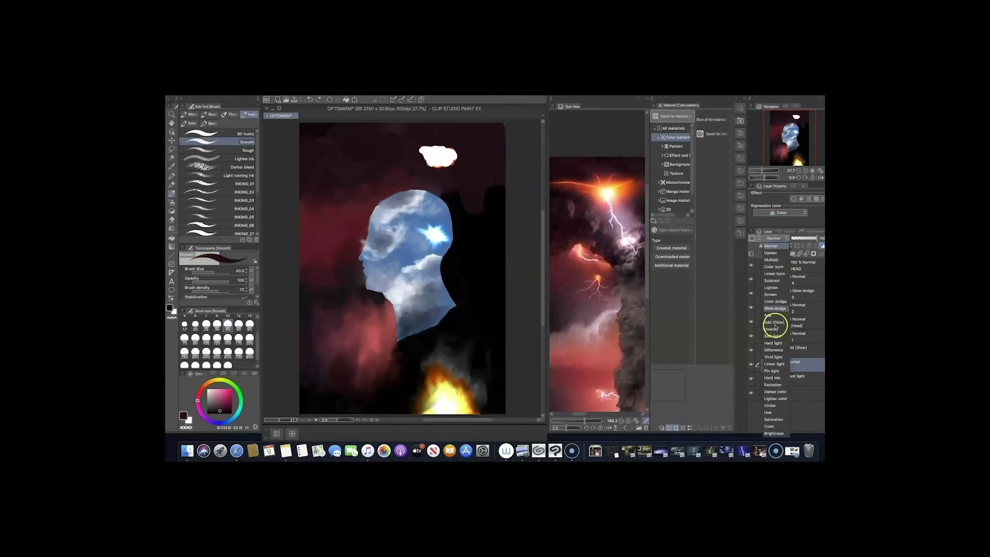
click(773, 342)
key(super+z)
key(super+z)
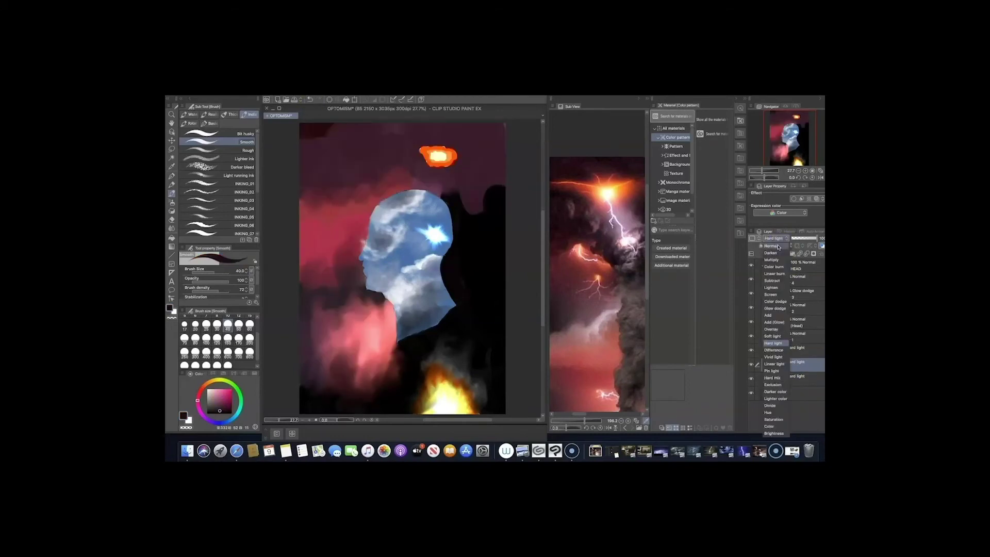
Step: Restore Layer 5 to Normal blending and blend the edges of the fiery glow above the head on Layer 7
key(j)
key(super+z)
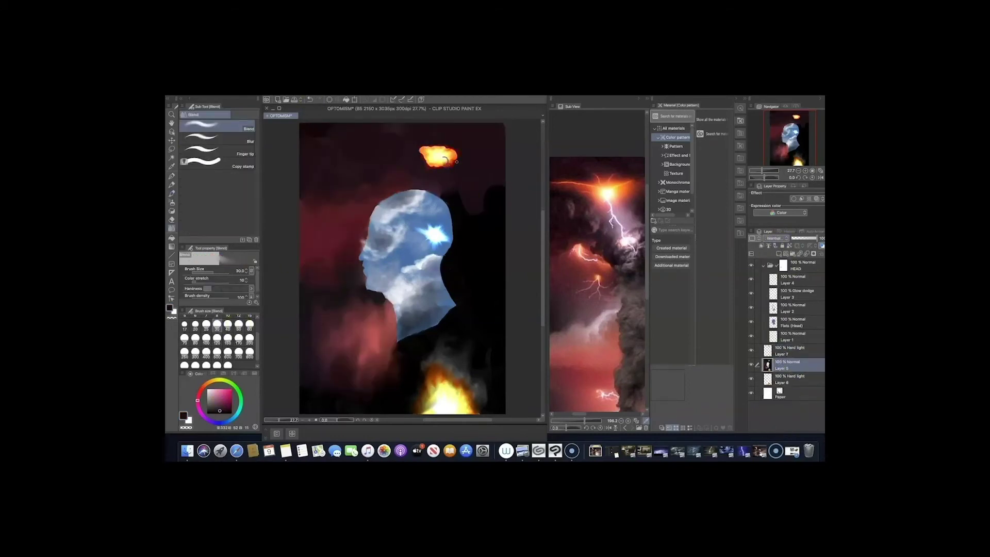
key(super+z)
key(super+z)
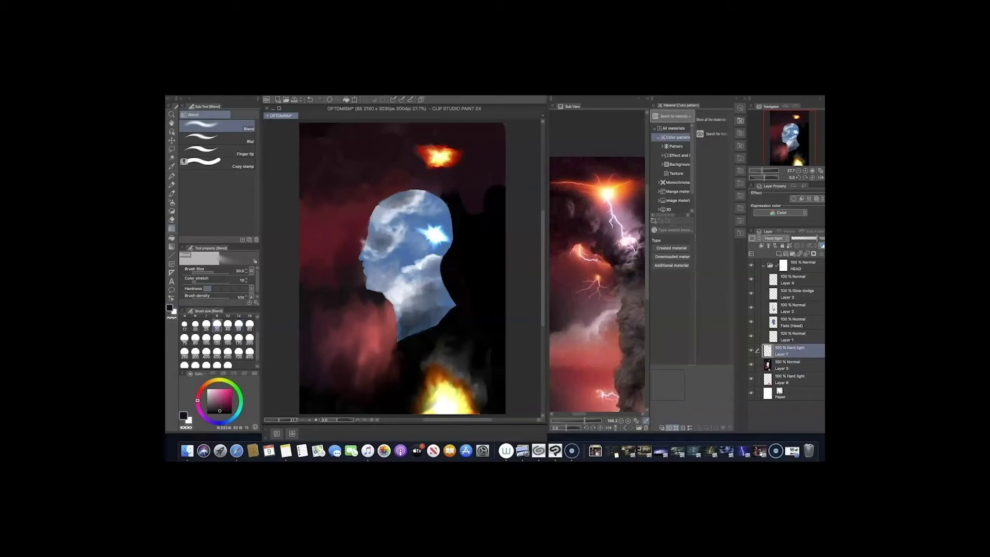
key(super+z)
Step: Add a layer beneath Layer 7 and paint blended pale grey clouds around the upper head with the Darker bleed brush
key(super+shift+n)
key(b)
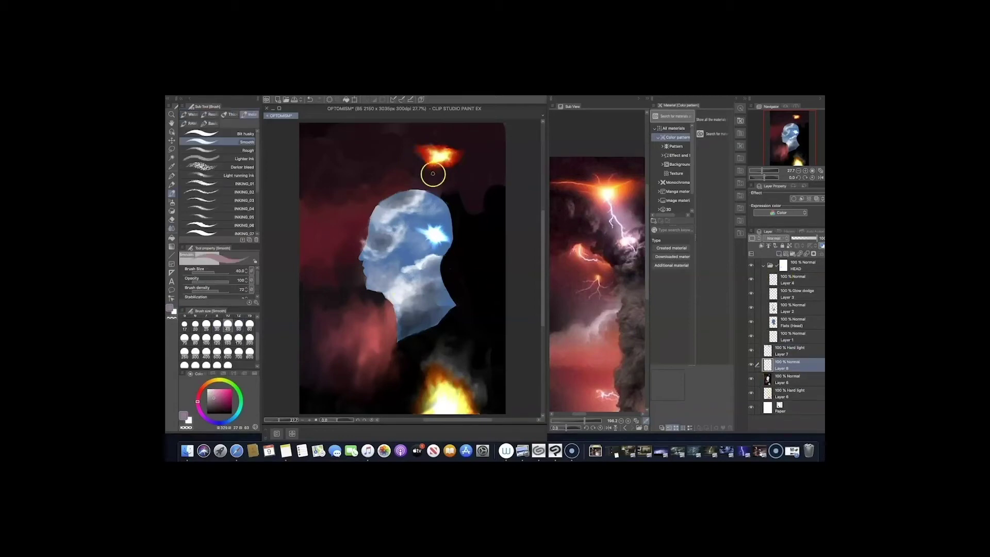
click(242, 167)
mouse_move(436, 173)
mouse_down()
mouse_move(407, 170)
mouse_move(312, 240)
mouse_move(315, 222)
mouse_move(305, 249)
mouse_move(337, 239)
mouse_move(397, 178)
mouse_move(438, 161)
mouse_move(447, 178)
mouse_move(356, 192)
mouse_move(335, 268)
mouse_move(312, 279)
mouse_move(360, 216)
mouse_move(356, 155)
mouse_move(347, 203)
mouse_move(461, 291)
mouse_up()
key(j)
Step: Add a layer above Layer 7 and paint jagged orange streaks running out both sides of the fiery glow above the head
click(787, 349)
key(b)
key(super+shift+n)
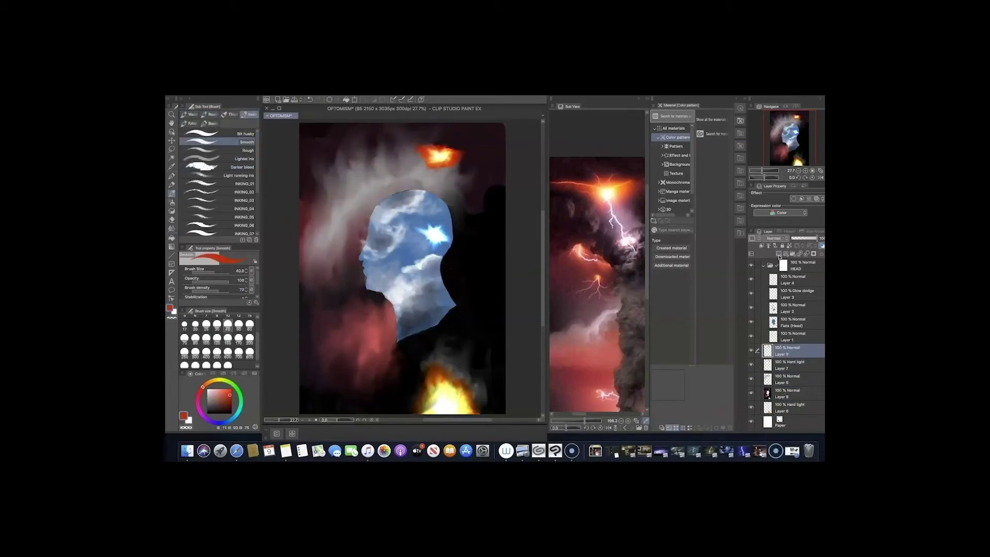
alt+click(436, 155)
drag(452, 153, 467, 150)
alt+click(453, 150)
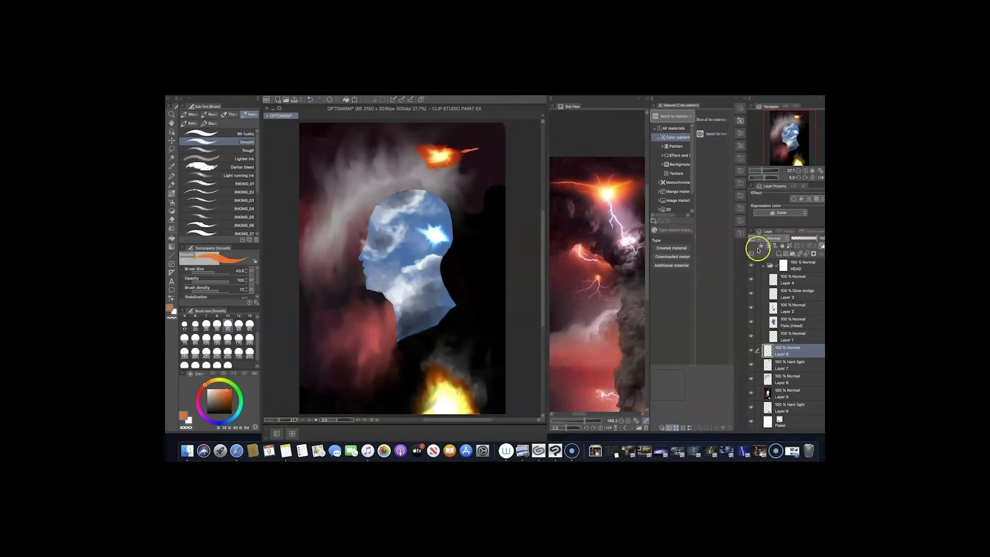
mouse_move(385, 130)
mouse_down()
mouse_move(418, 147)
mouse_move(354, 190)
mouse_move(315, 262)
mouse_up()
Step: Using the lightning photo as reference, paint a branching white bolt from below the glow down past the face with the Smooth brush
click(599, 240)
key(bracketleft)
key(bracketleft)
key(bracketleft)
click(624, 428)
drag(602, 257, 603, 308)
key(bracketleft)
key(bracketleft)
key(bracketleft)
key(bracketleft)
key(bracketleft)
mouse_move(329, 271)
mouse_down()
mouse_move(338, 319)
mouse_move(318, 354)
mouse_up()
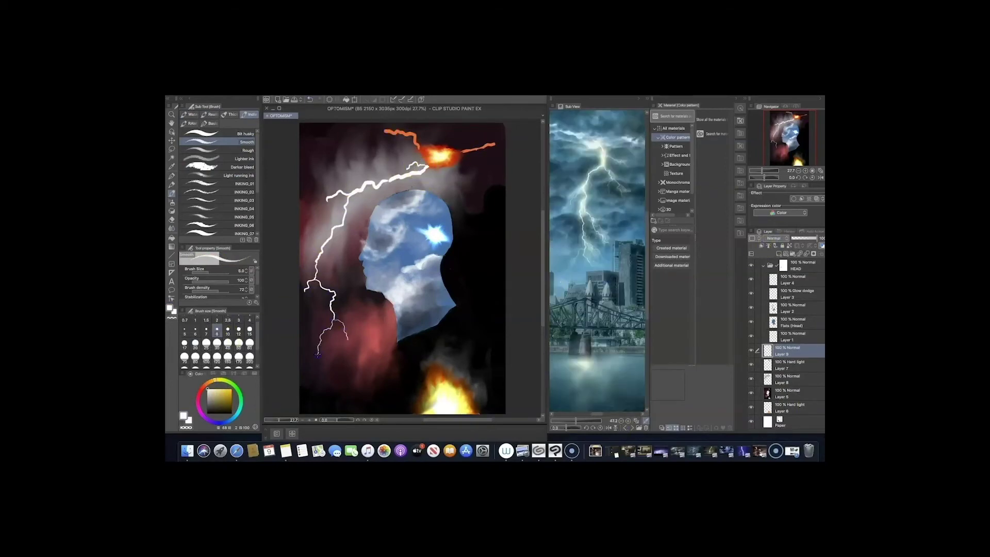
Step: Paint finer lightning branches in front of and behind the head, and set the lightning layer to Hard light
key(bracketright)
key(bracketright)
drag(362, 202, 312, 240)
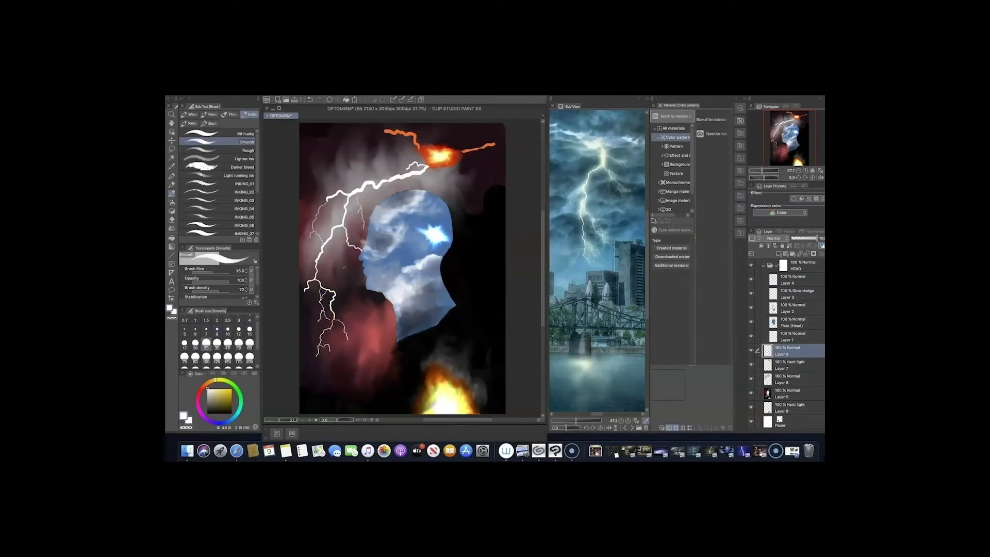
drag(426, 171, 455, 196)
drag(446, 181, 496, 197)
key(bracketleft)
key(bracketleft)
key(bracketleft)
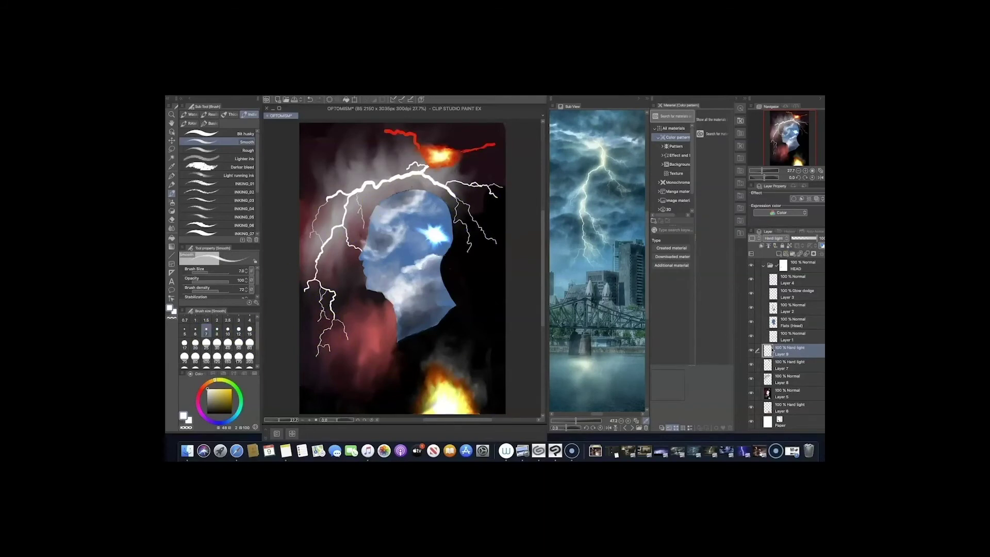
Step: Soften the red streaks beside the fiery glow and paint thin yellow cores along them
key(j)
key(bracketleft)
key(bracketleft)
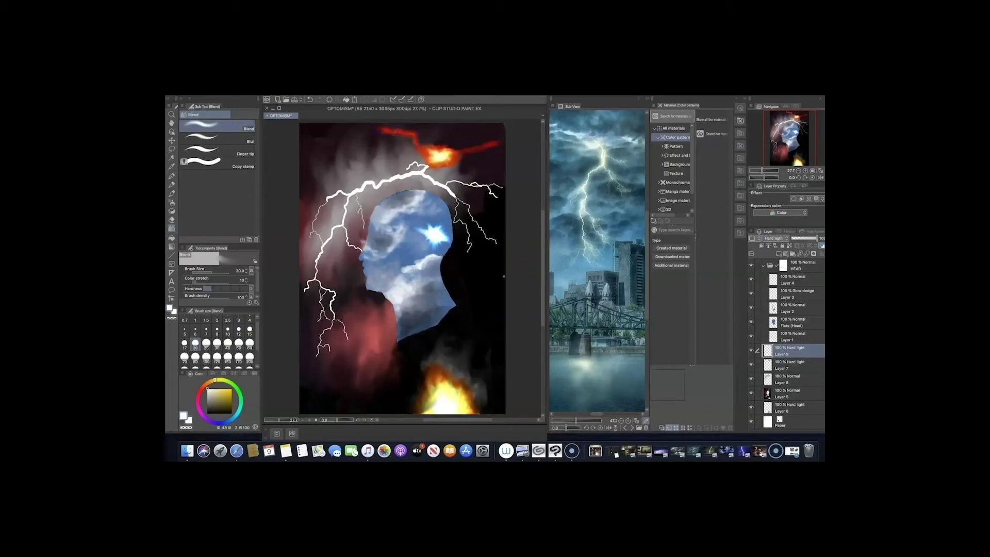
key(b)
click(239, 329)
drag(497, 140, 392, 132)
Step: Blend the yellow-cored streaks into the fiery glow with an enlarged Blend tool
key(j)
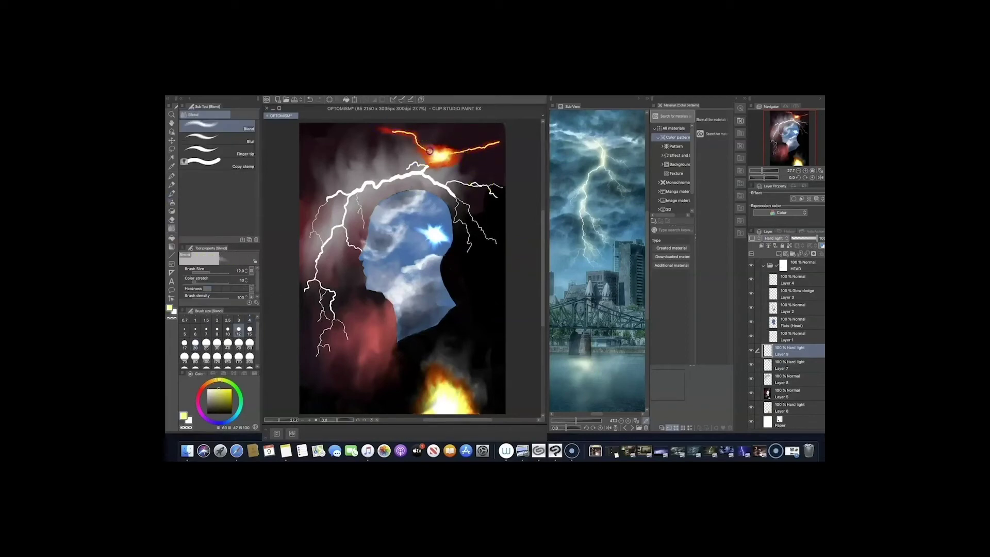
key(bracketright)
key(bracketright)
key(bracketright)
key(bracketright)
key(bracketright)
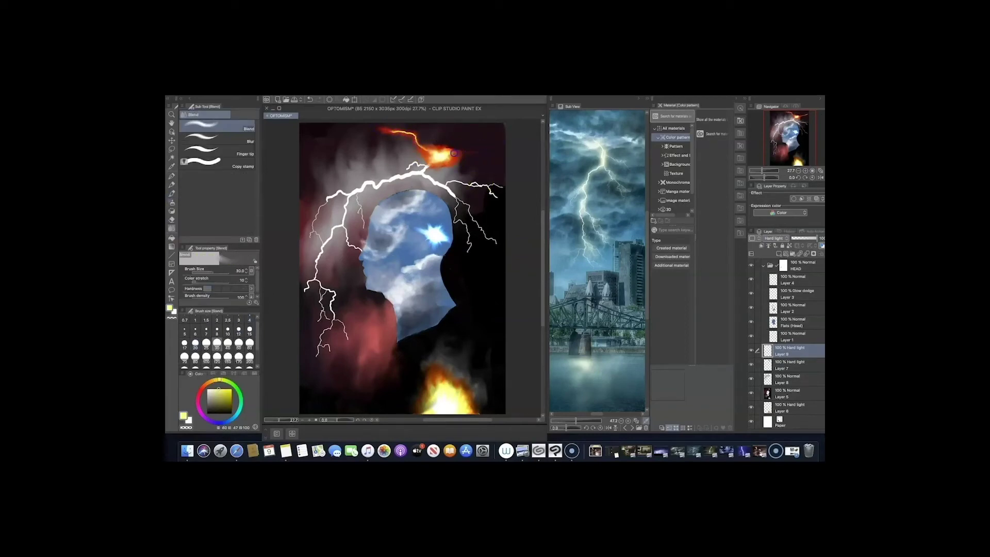
Step: Set the lightning layer to Glow dodge and move it beneath Layer 7
click(773, 238)
click(778, 309)
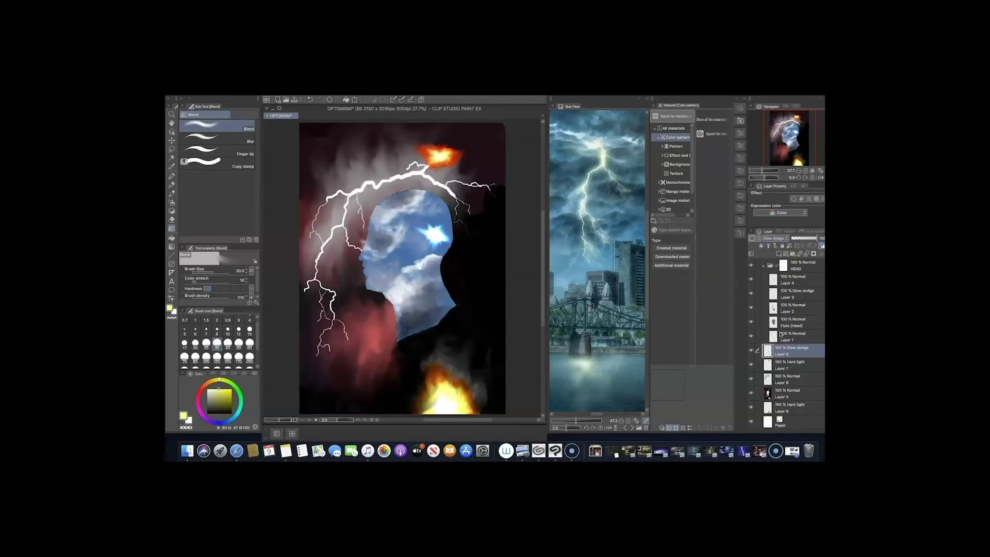
key(b)
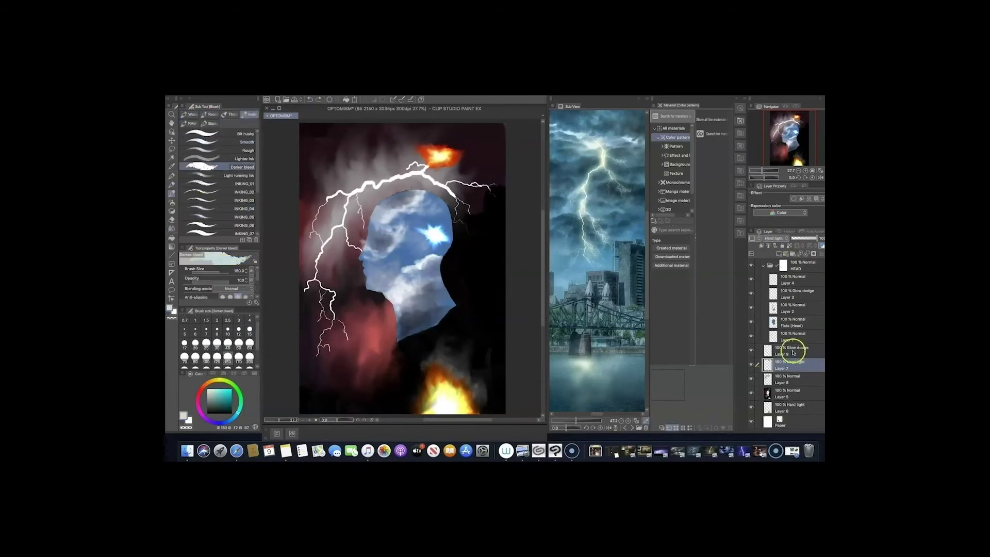
drag(790, 349, 751, 366)
Step: Add a Glow dodge layer beneath the lightning, paint a thick pale blue glow along the bolt and blend its lower end
key(super+shift+n)
mouse_move(348, 339)
mouse_down()
mouse_move(330, 206)
mouse_move(433, 172)
mouse_move(456, 204)
mouse_up()
key(j)
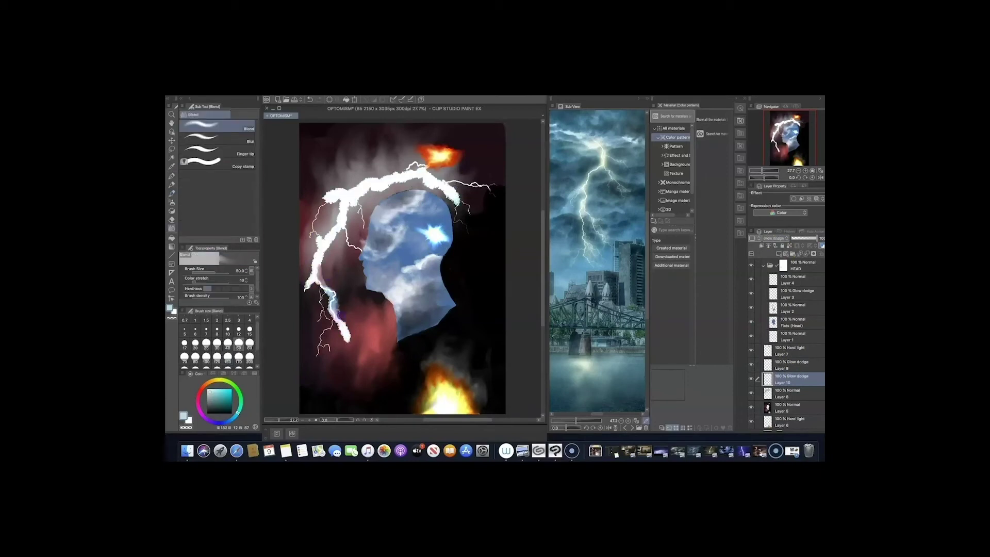
key(bracketleft)
key(bracketleft)
key(bracketleft)
key(bracketleft)
mouse_move(345, 335)
mouse_down()
mouse_move(328, 293)
mouse_move(305, 285)
mouse_up()
Step: Blend the lightning glow beside the face and along the arc over the head with a larger Blend tool
key(bracketright)
key(bracketright)
key(bracketright)
key(bracketright)
key(bracketright)
key(bracketright)
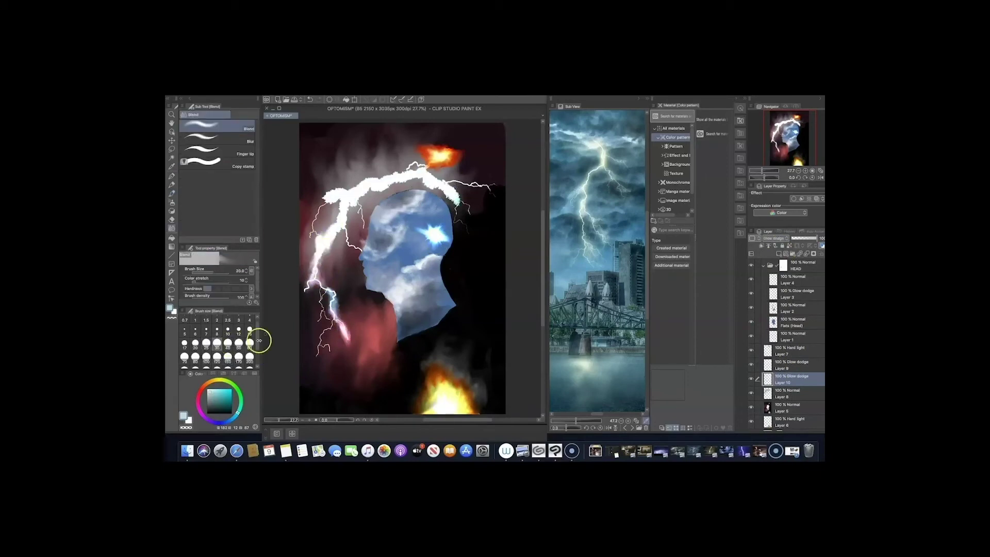
mouse_move(325, 242)
mouse_down()
mouse_move(345, 201)
mouse_move(336, 246)
mouse_up()
key(bracketright)
mouse_move(377, 205)
mouse_down()
mouse_move(359, 185)
mouse_move(433, 171)
mouse_move(459, 202)
mouse_up()
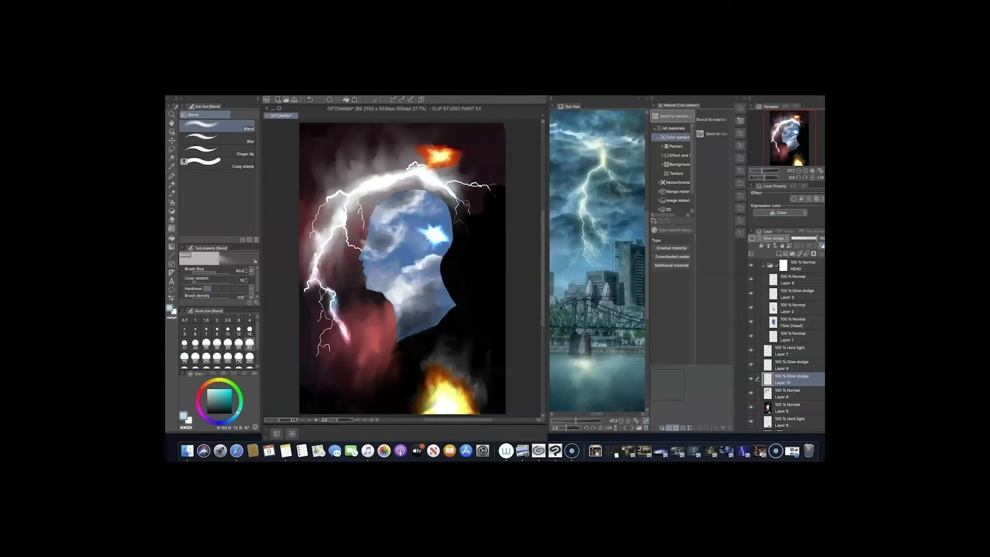
mouse_move(333, 320)
mouse_down()
mouse_move(323, 342)
mouse_move(334, 349)
mouse_up()
Step: Paint white streaks across the sky above the head, colour them red and yellow on Layer 7, and blend their edges
drag(486, 155, 343, 142)
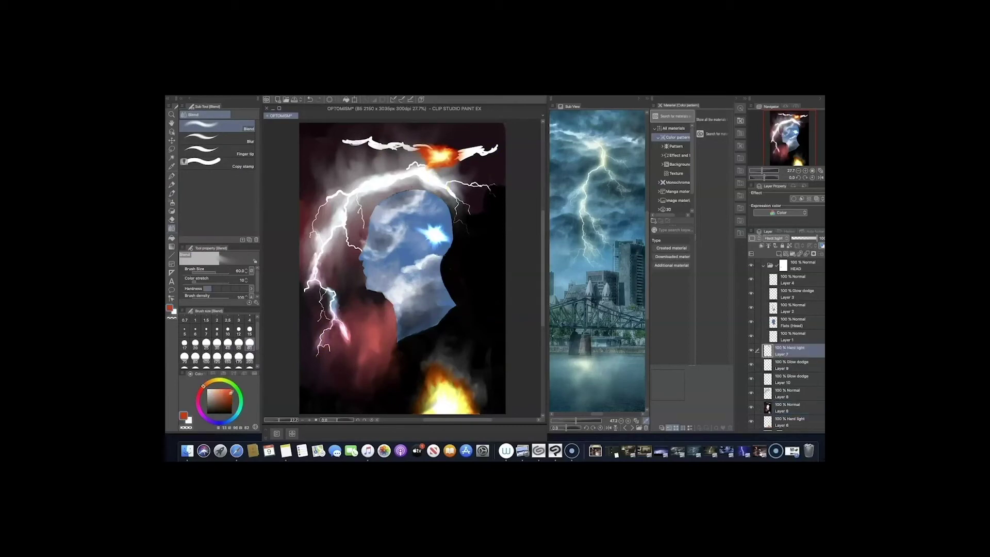
key(b)
drag(492, 150, 346, 140)
click(217, 382)
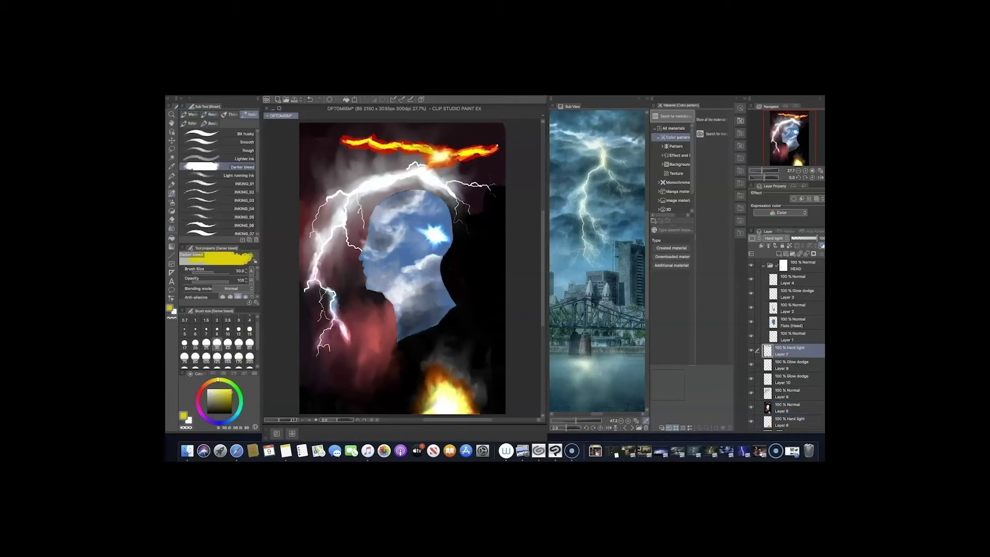
key(j)
key(bracketleft)
drag(454, 154, 492, 151)
Step: Blend the Layer 5 background around the fiery streaks with a larger Blend tool
click(794, 407)
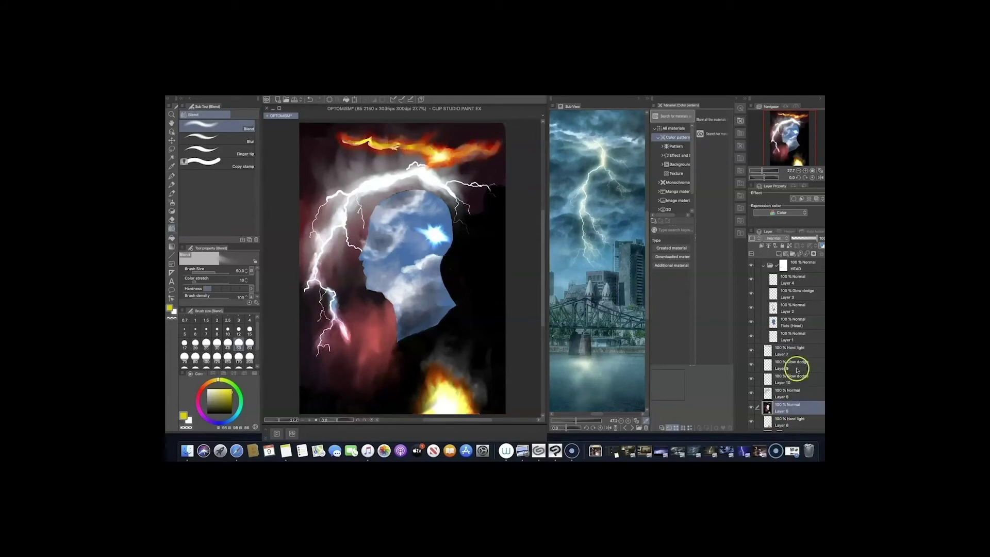
key(bracketright)
key(bracketright)
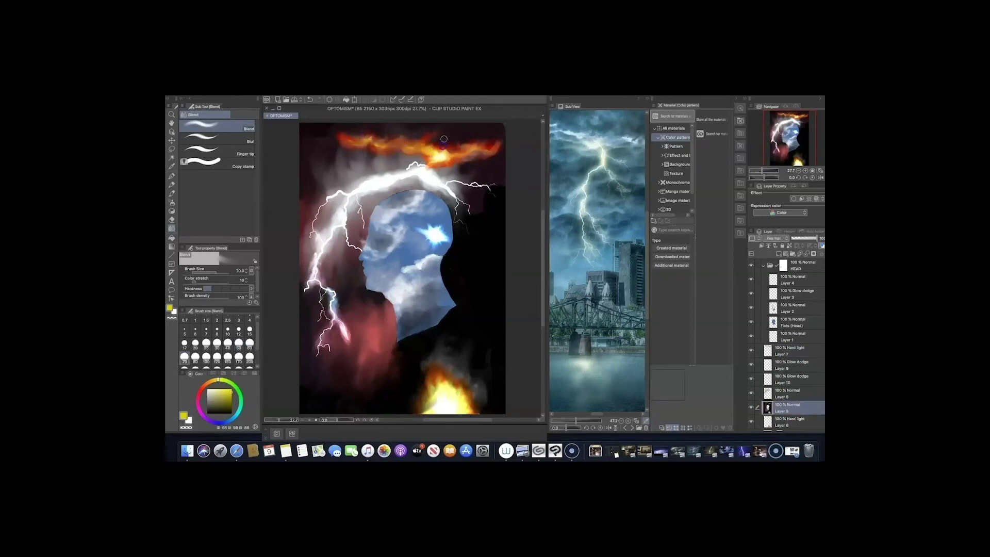
Step: Bring back the red volcanic storm reference and change Layer 7's blending mode through Linear light to Brightness
click(624, 428)
click(624, 428)
click(793, 350)
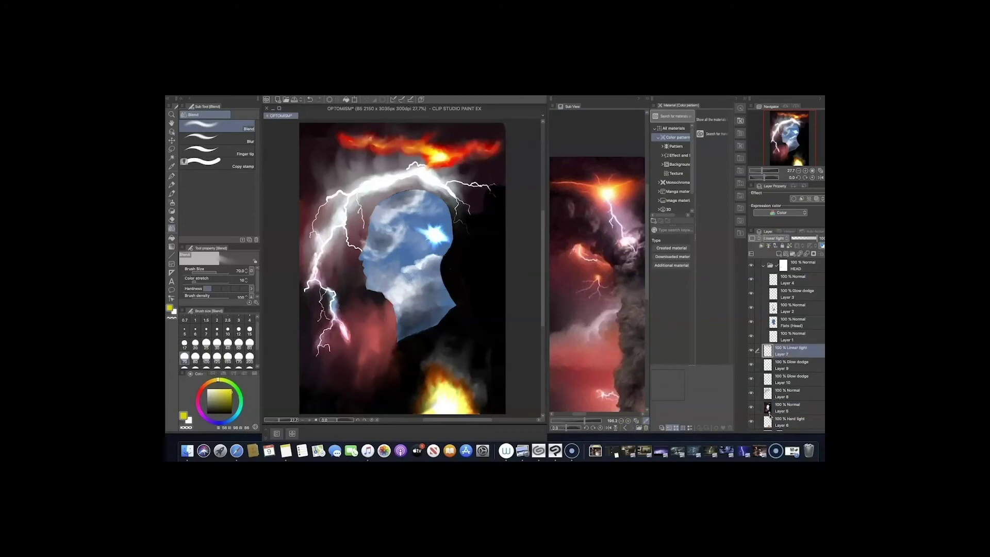
key(shift+plus)
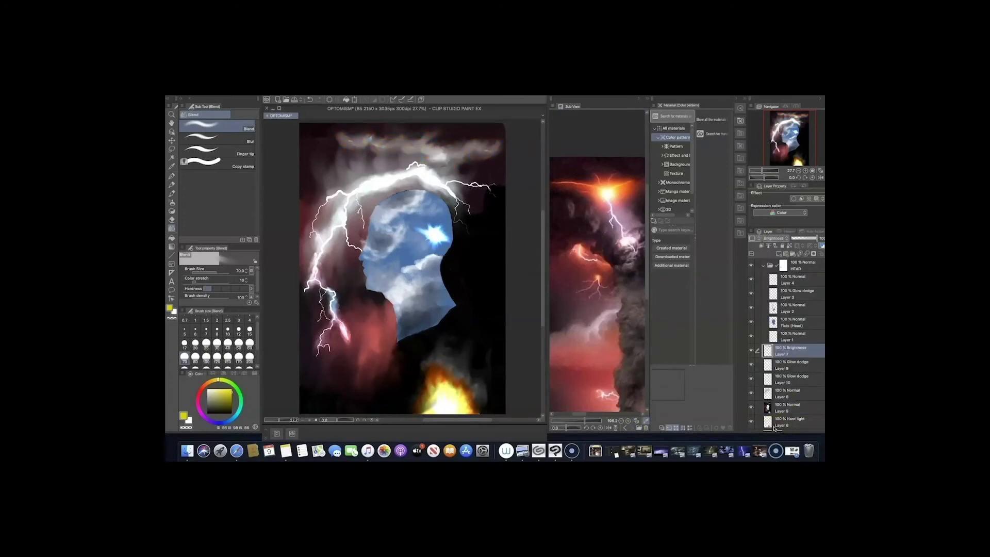
Step: Add a layer above Layer 7 and paint a blended dark grey smoke column behind the neck, following the volcano reference
key(super+shift+n)
key(b)
mouse_move(488, 340)
mouse_down()
mouse_move(489, 283)
mouse_move(479, 341)
mouse_move(463, 328)
mouse_move(472, 337)
mouse_move(474, 290)
mouse_move(489, 267)
mouse_move(496, 335)
mouse_move(456, 328)
mouse_move(458, 252)
mouse_up()
key(j)
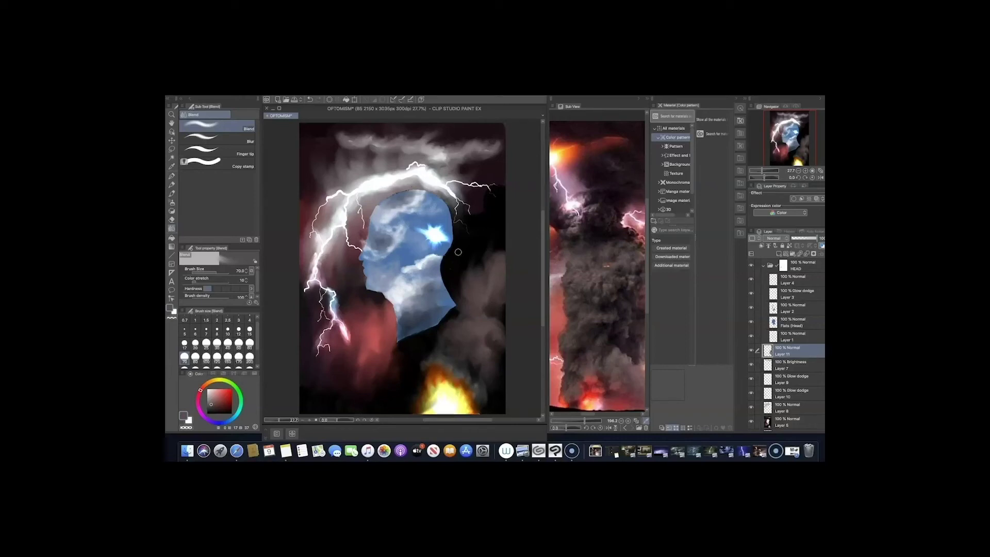
Step: Paint slanting rain across the dark background on Layer 11 with Rain Brush 018, and save the file
key(b)
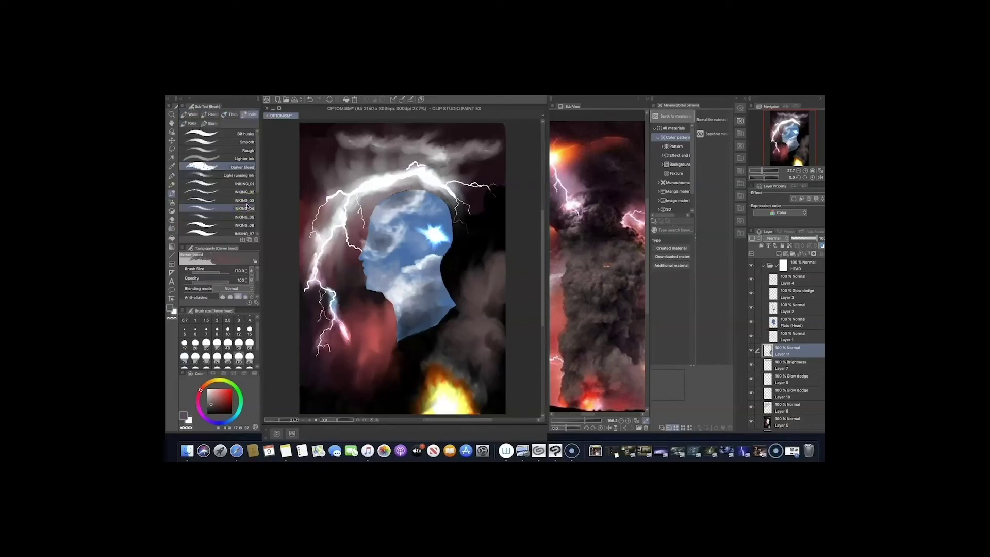
mouse_move(465, 295)
mouse_down()
mouse_move(360, 229)
mouse_move(325, 238)
mouse_move(344, 309)
mouse_move(392, 368)
mouse_move(486, 223)
mouse_move(466, 334)
mouse_up()
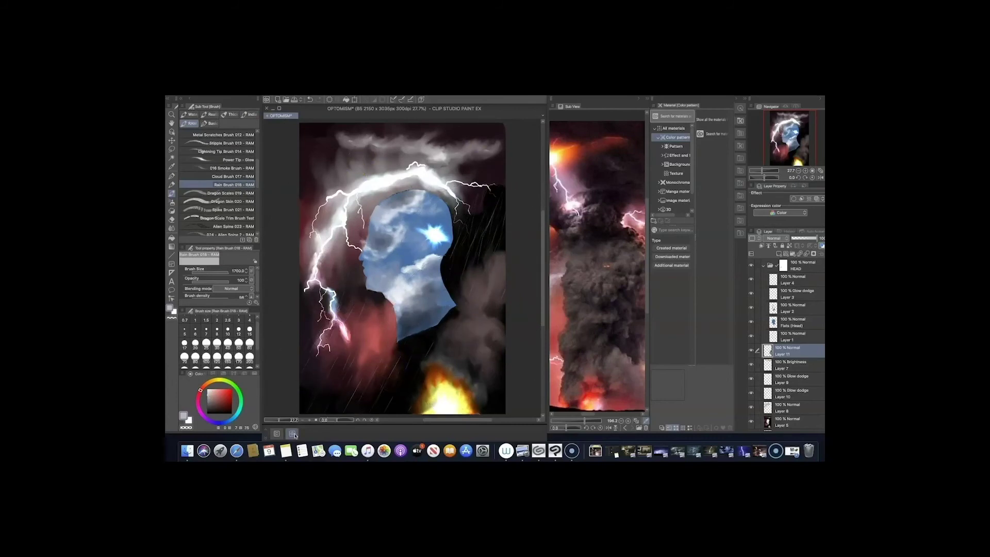
key(super+s)
Step: Paint a white flash and a forked bolt behind the head on Layer 11 with Lightning Tip Brush 014
click(227, 151)
click(783, 379)
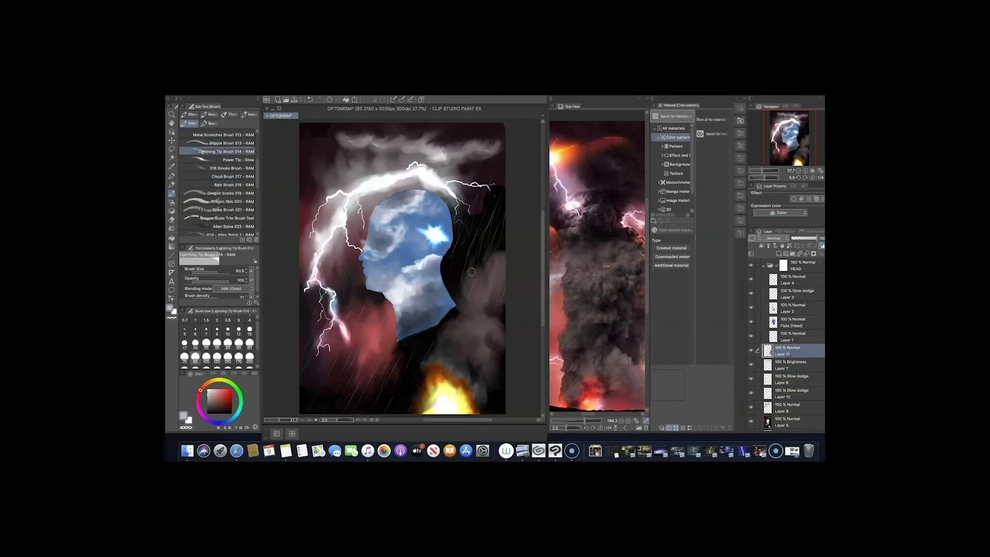
drag(467, 266, 489, 235)
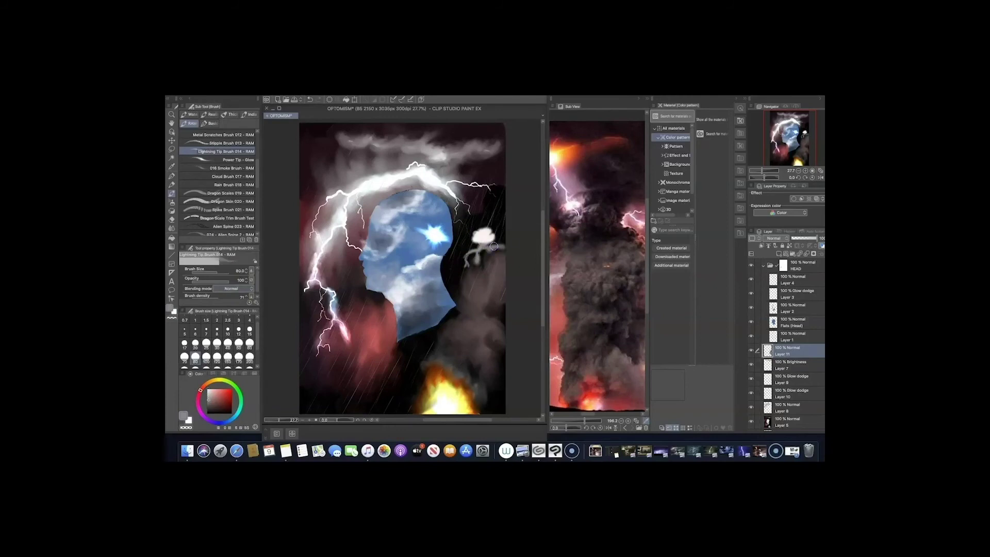
Step: Add a layer for Smooth brush lightning branches behind the head, and blend the white flash on Layer 11 into the smoke
click(779, 253)
click(252, 114)
click(247, 142)
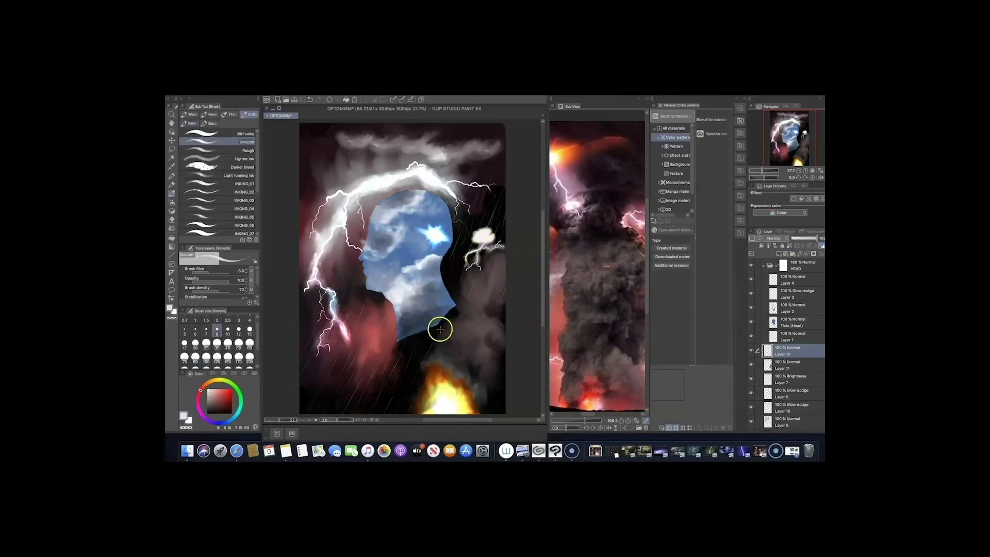
key(j)
key(alt+bracketleft)
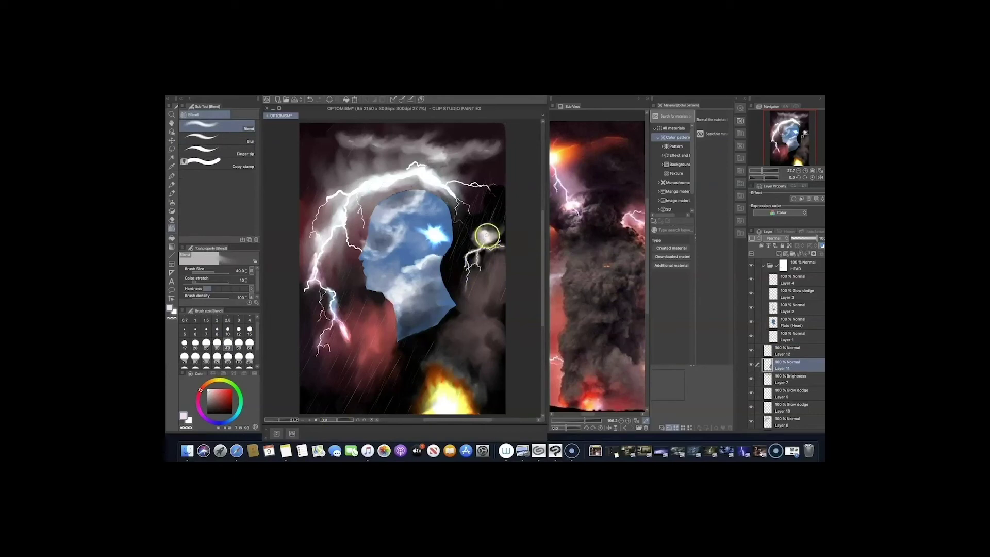
drag(487, 235, 479, 243)
Step: Try grouping Layers 7, 9, 10 and 8 in a folder named LIGHTNING and scaling it down around the head
click(750, 407)
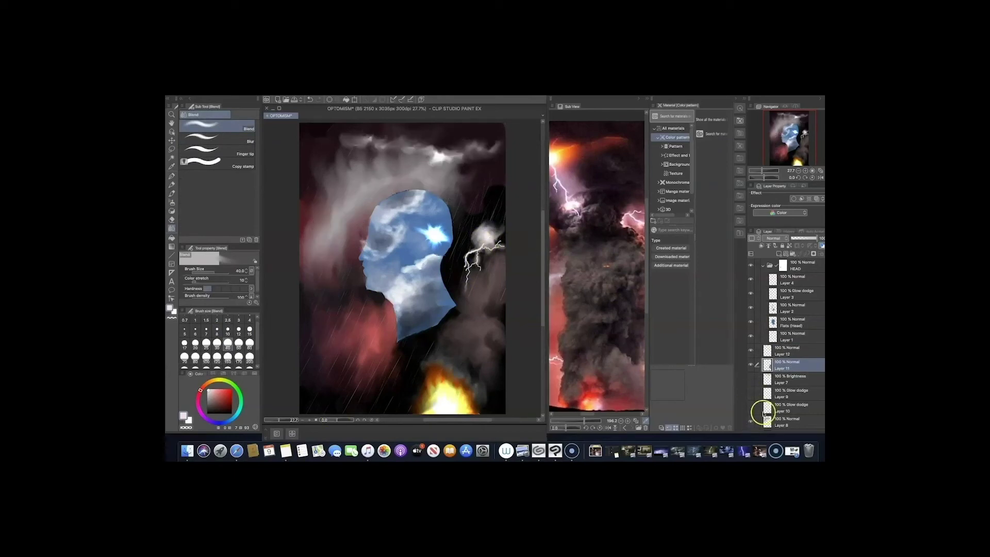
click(750, 407)
double_click(786, 380)
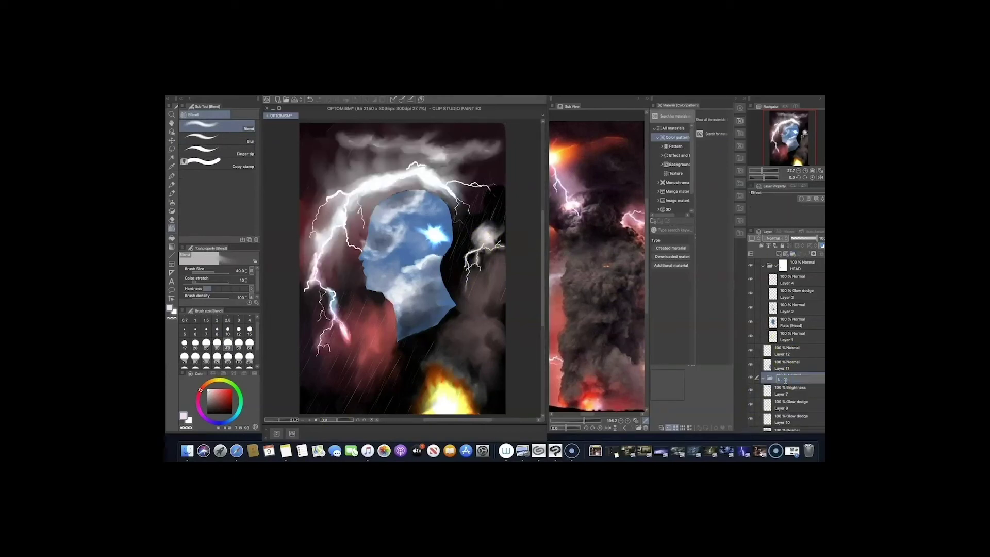
text(LIGHTNING)
key(Return)
drag(786, 392, 794, 370)
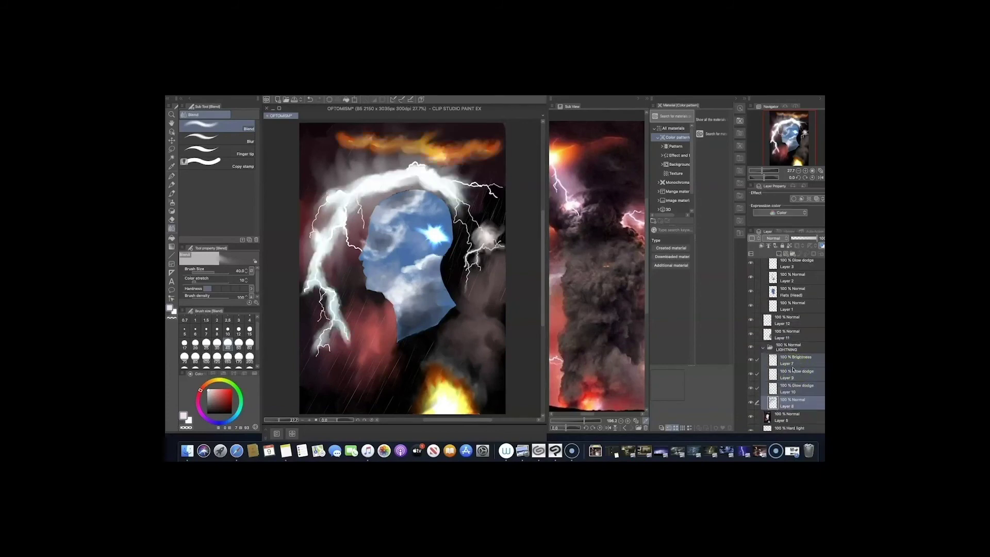
click(764, 349)
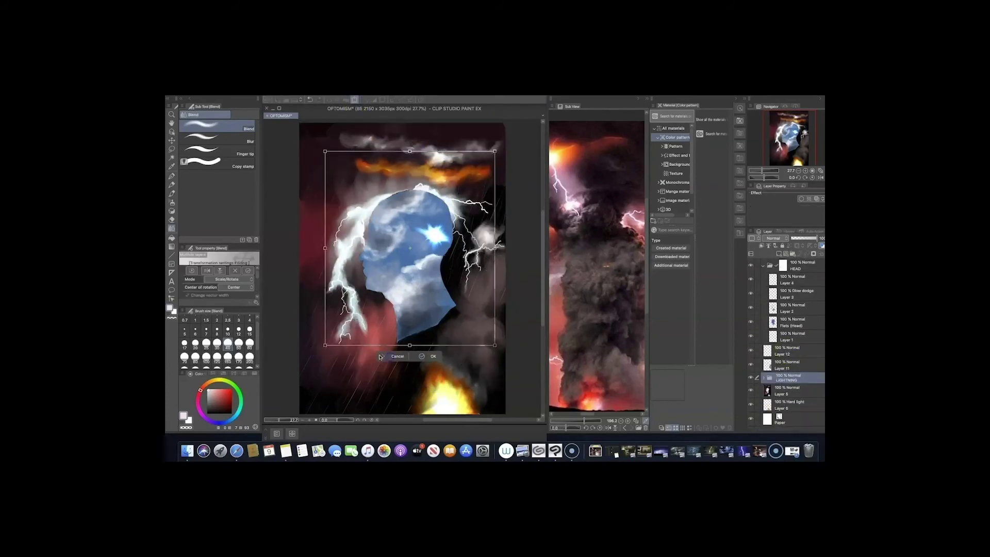
click(309, 99)
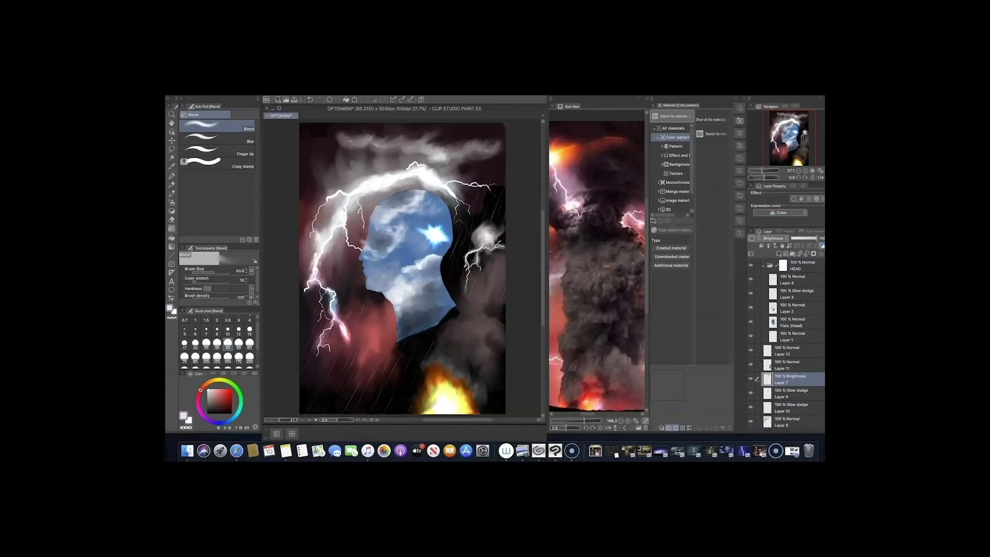
Step: Remove the lightning and its glow above and behind the head on Layers 9 and 10, keeping the bolt in front of the face
click(750, 393)
click(751, 393)
click(788, 393)
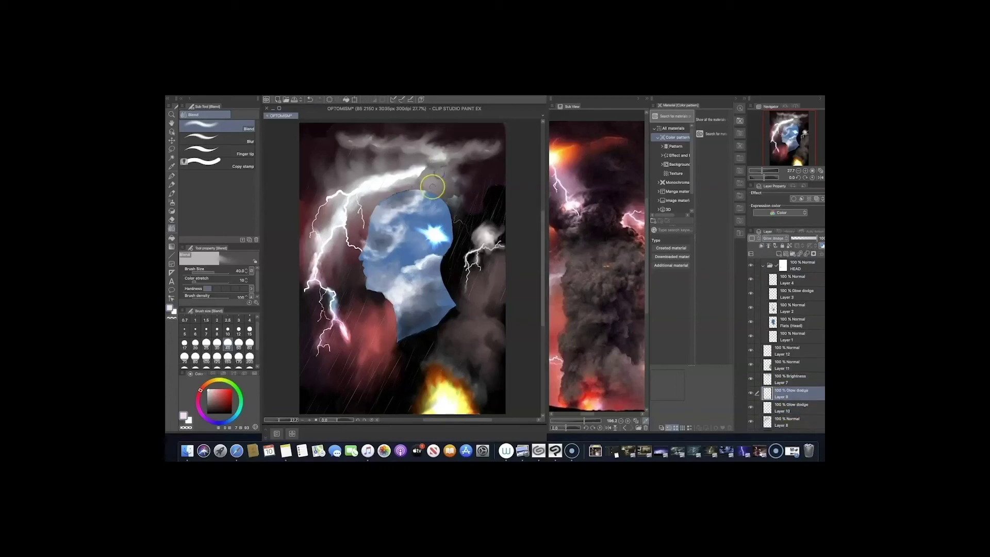
key(alt+bracketleft)
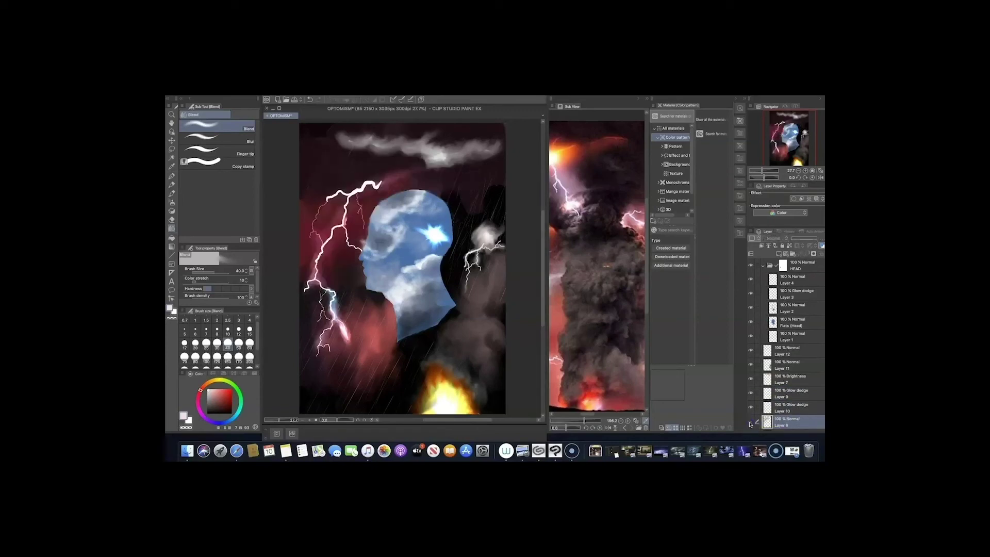
drag(419, 166, 379, 189)
key(alt+bracketright)
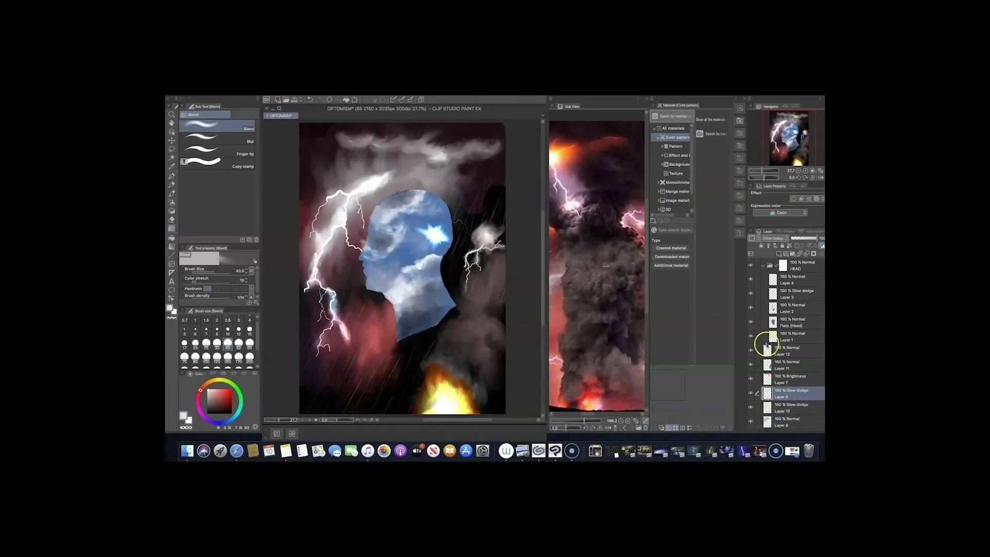
Step: Delete Layer 12, the smoke and rain on Layer 11, and the Brightness streaks on Layer 7
click(766, 346)
click(758, 242)
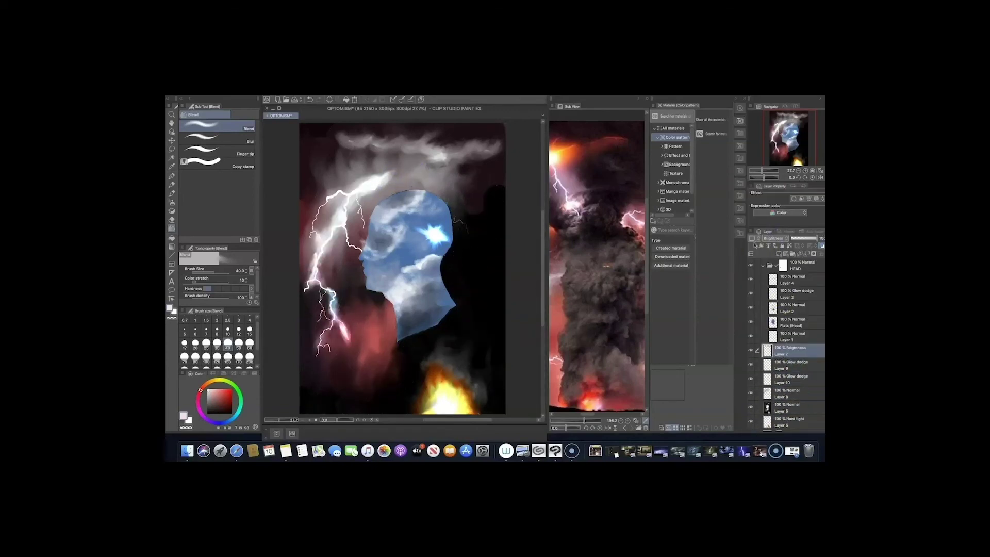
key(alt+bracketleft)
key(alt+bracketleft)
click(811, 355)
key(Delete)
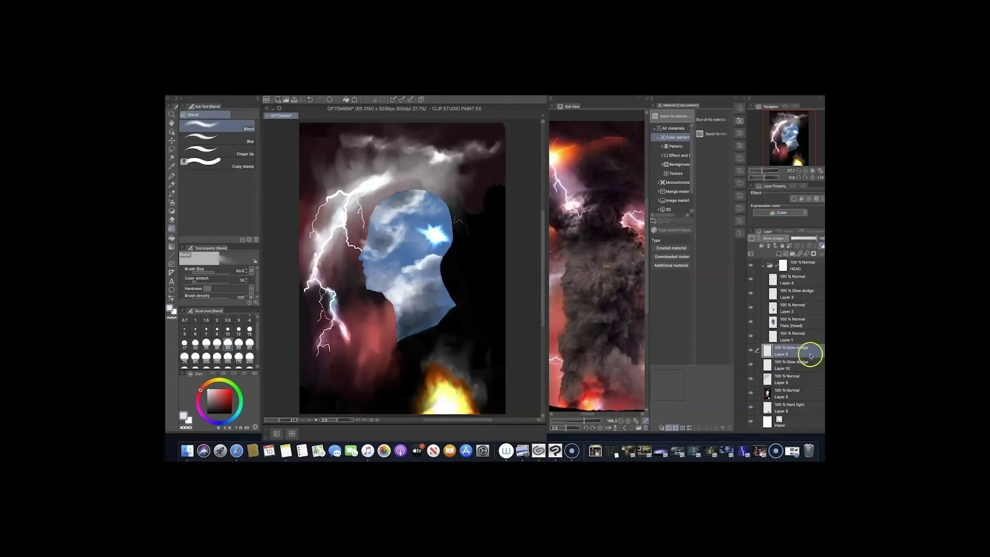
Step: Clear the grey cloud above the back of the head on Layer 8, and prepare Layer 5 for blending at brush size 80
click(773, 379)
mouse_move(458, 206)
mouse_down()
mouse_move(422, 170)
mouse_move(407, 175)
mouse_up()
click(248, 342)
key(alt+bracketleft)
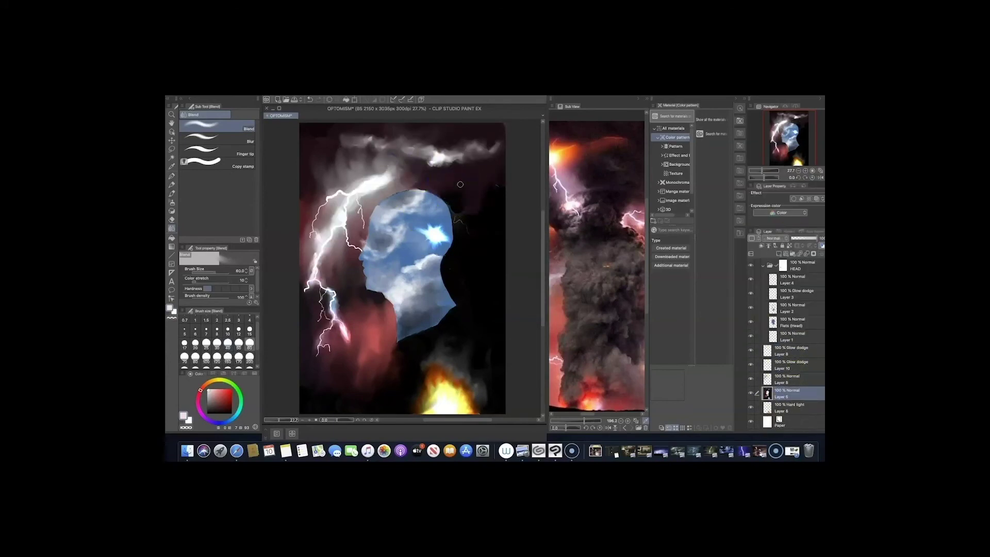